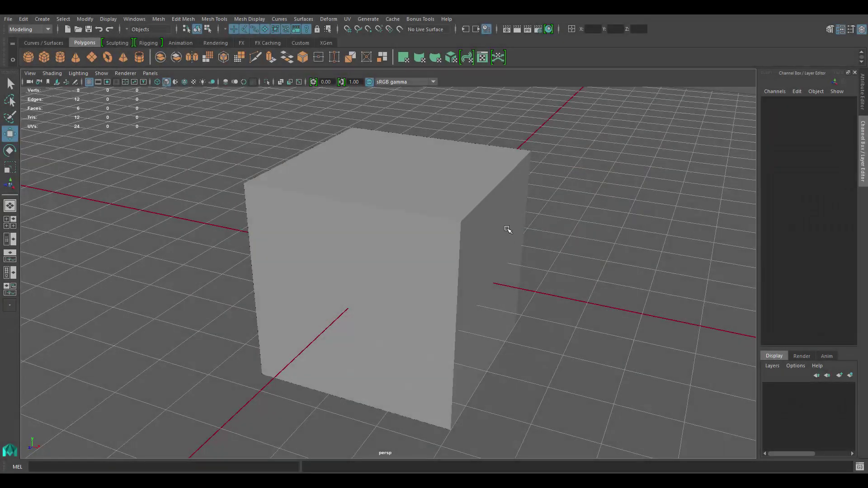
# Select the cube and check its object name and its shape from several angles
pyautogui.keyDown('alt'); pyautogui.moveTo(511, 180); pyautogui.dragTo(530, 207); pyautogui.keyUp('alt')
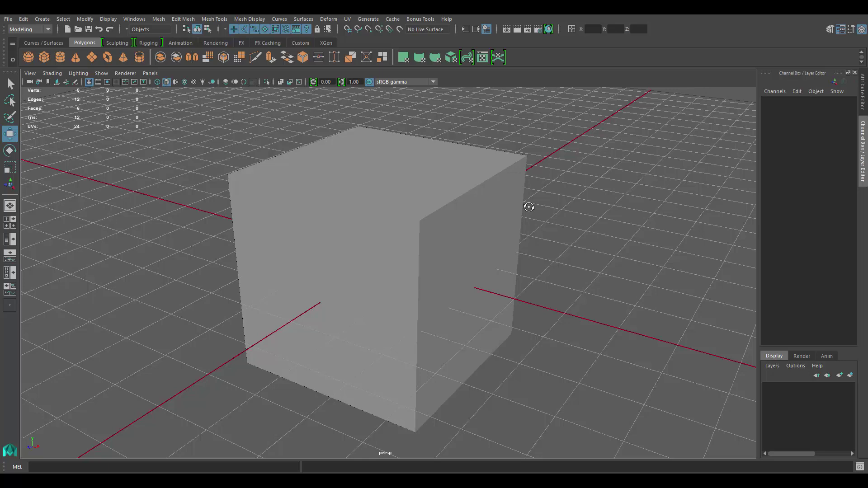
pyautogui.keyDown('alt'); pyautogui.moveTo(485, 209); pyautogui.dragTo(461, 228); pyautogui.keyUp('alt')
pyautogui.click(438, 220)
pyautogui.keyDown('alt'); pyautogui.moveTo(339, 235); pyautogui.dragTo(405, 240); pyautogui.keyUp('alt')
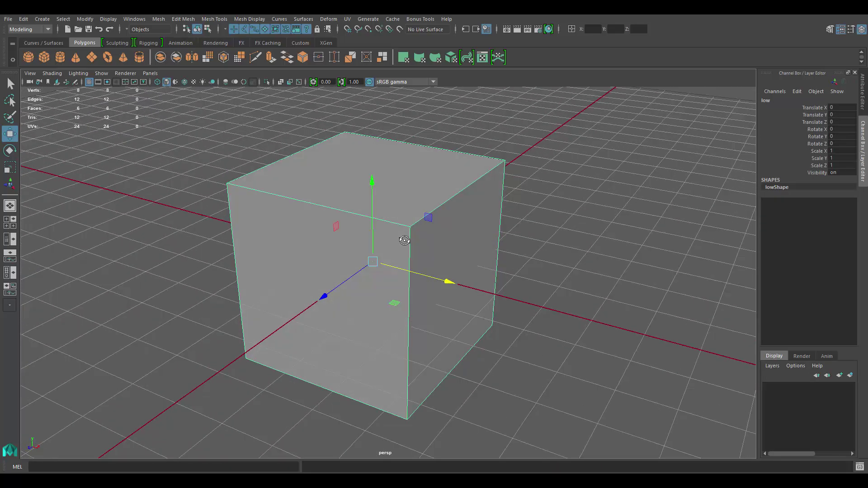
pyautogui.click(772, 101)
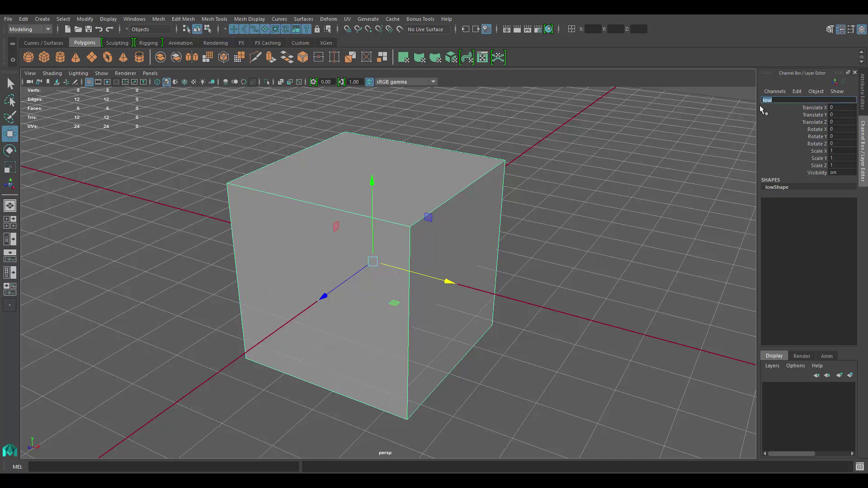
pyautogui.click(637, 217)
# Duplicate the cube named low and move the copy about 256 units along X, beside the original
pyautogui.click(368, 227)
pyautogui.keyDown('alt'); pyautogui.moveTo(576, 206); pyautogui.dragTo(586, 206); pyautogui.keyUp('alt')
pyautogui.keyDown('alt'); pyautogui.moveTo(586, 206); pyautogui.dragTo(481, 237, button='right'); pyautogui.keyUp('alt')
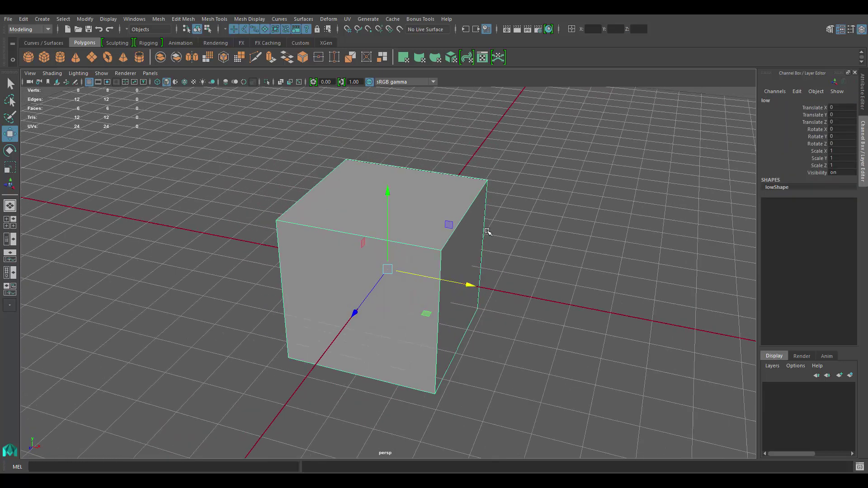
pyautogui.hotkey('ctrl', 'd')
pyautogui.moveTo(468, 285); pyautogui.dragTo(689, 298)
pyautogui.keyDown('alt'); pyautogui.moveTo(593, 256); pyautogui.dragTo(575, 246); pyautogui.keyUp('alt')
pyautogui.keyDown('alt'); pyautogui.moveTo(538, 265); pyautogui.dragTo(487, 248, button='middle'); pyautogui.keyUp('alt')
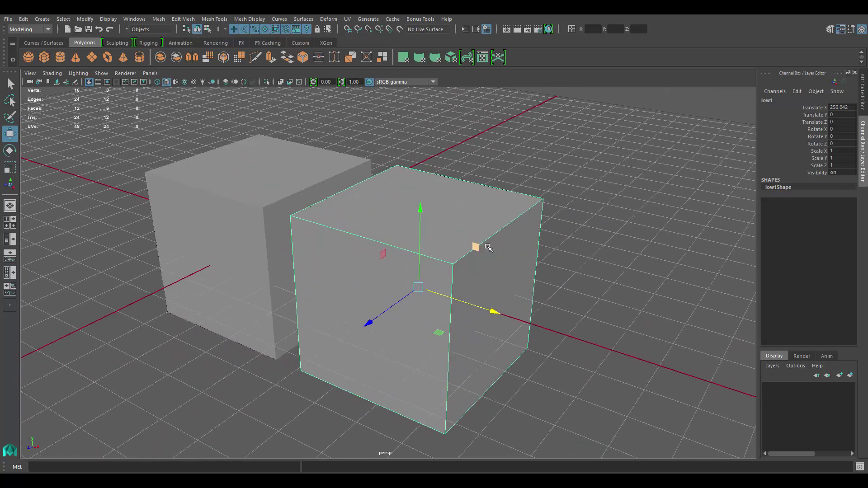
# Rename the duplicated cube as high
pyautogui.keyDown('alt'); pyautogui.moveTo(489, 248); pyautogui.dragTo(484, 249); pyautogui.keyUp('alt')
pyautogui.click(775, 100)
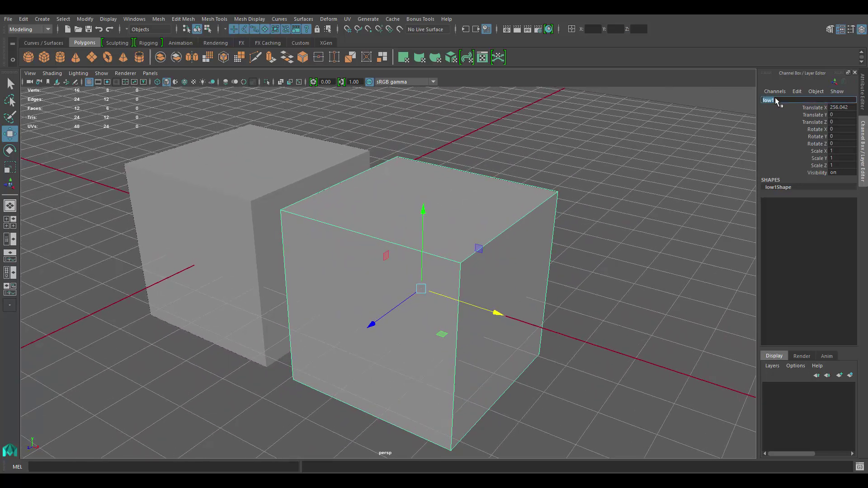
pyautogui.write('high')
pyautogui.press('Return')
pyautogui.keyDown('alt'); pyautogui.moveTo(561, 218); pyautogui.dragTo(549, 193, button='middle'); pyautogui.keyUp('alt')
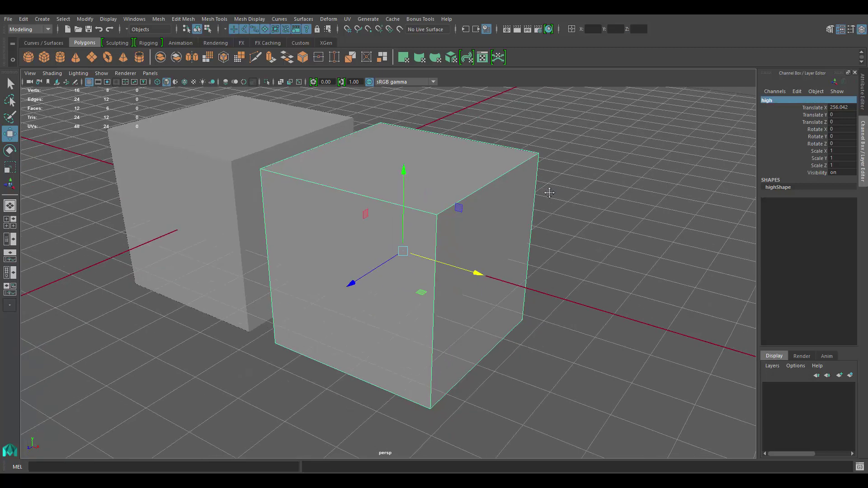
# Bevel all edges of the high cube with a fraction of 0.03
pyautogui.keyDown('alt'); pyautogui.moveTo(551, 211); pyautogui.dragTo(553, 219, button='right'); pyautogui.keyUp('alt')
pyautogui.keyDown('alt'); pyautogui.moveTo(553, 219); pyautogui.dragTo(562, 221); pyautogui.keyUp('alt')
pyautogui.keyDown('alt'); pyautogui.moveTo(539, 209); pyautogui.dragTo(507, 208, button='middle'); pyautogui.keyUp('alt')
pyautogui.rightClick(451, 191)
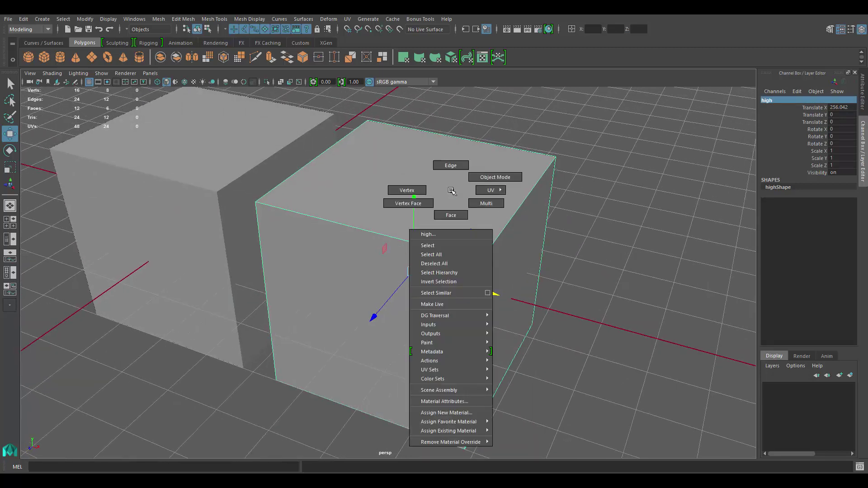
pyautogui.moveTo(451, 191); pyautogui.dragTo(451, 165, button='right')
pyautogui.scroll(-3, 343, 221)
pyautogui.moveTo(275, 130); pyautogui.dragTo(563, 444)
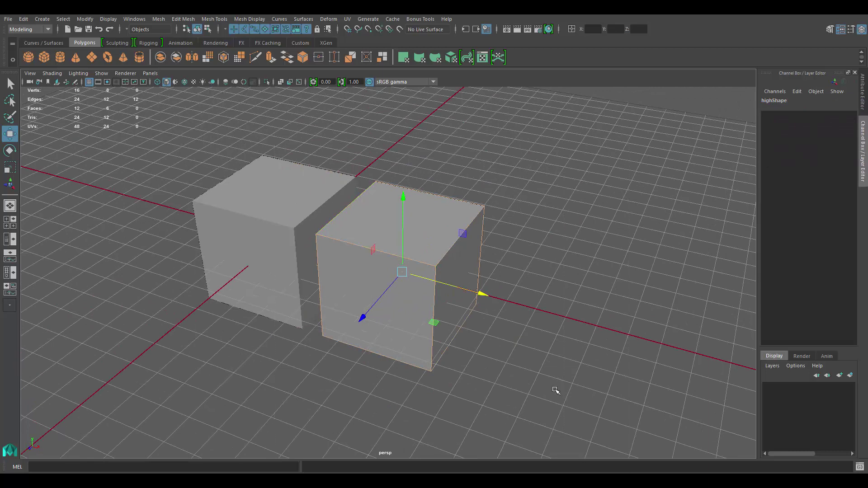
pyautogui.scroll(3, 448, 263)
pyautogui.keyDown('shift'); pyautogui.moveTo(446, 232); pyautogui.dragTo(484, 232, button='right'); pyautogui.keyUp('shift')
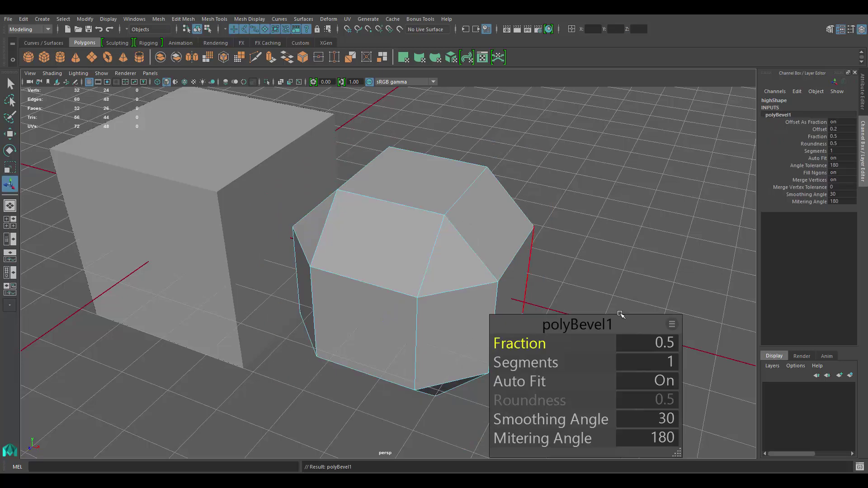
pyautogui.click(658, 343)
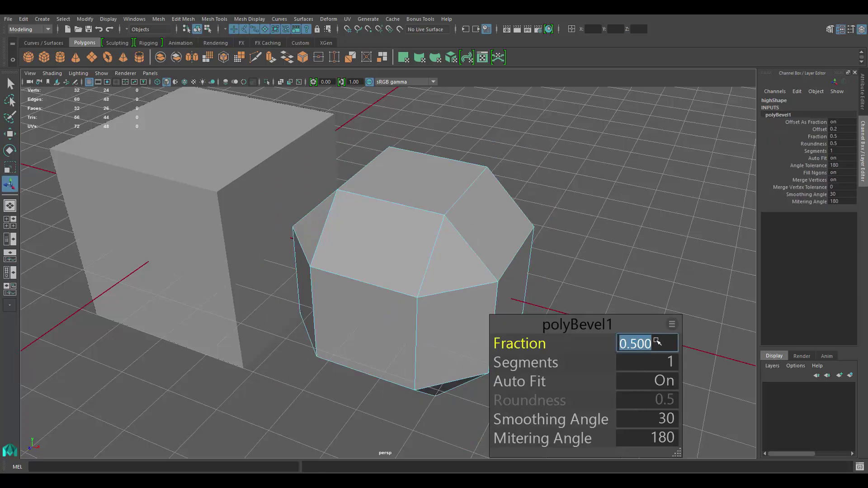
pyautogui.write('.03')
pyautogui.press('Return')
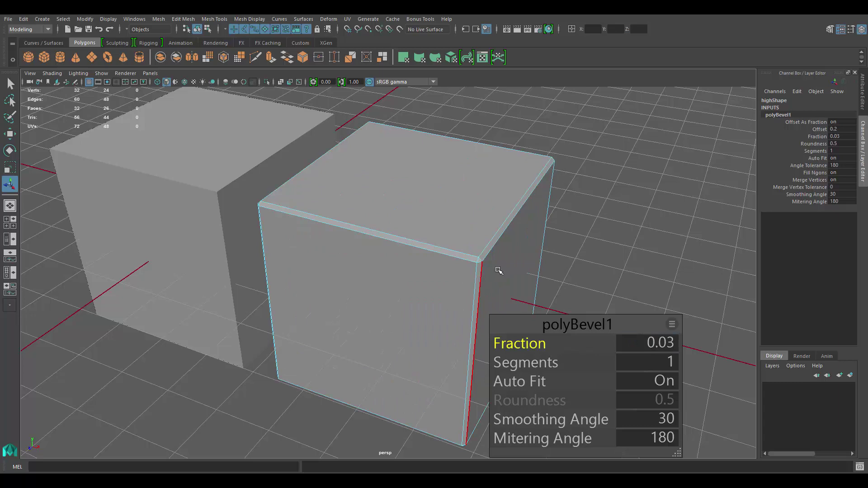
# Set the high cube's bevel to 5 segments and clear the edge selection
pyautogui.keyDown('alt'); pyautogui.moveTo(493, 270); pyautogui.dragTo(176, 178); pyautogui.keyUp('alt')
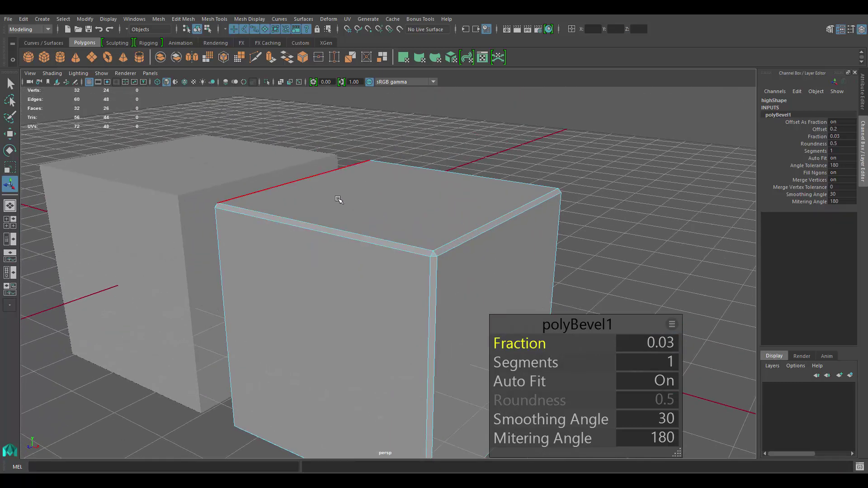
pyautogui.keyDown('alt'); pyautogui.moveTo(404, 225); pyautogui.dragTo(393, 217); pyautogui.keyUp('alt')
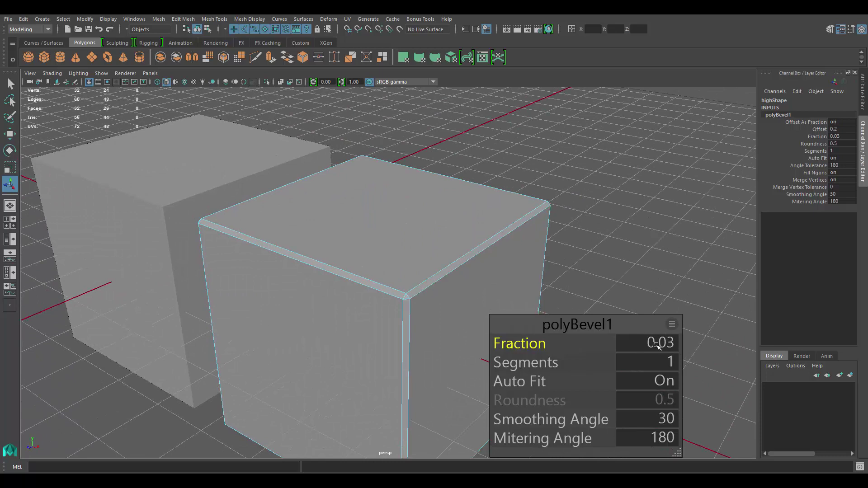
pyautogui.keyDown('alt'); pyautogui.moveTo(442, 316); pyautogui.dragTo(452, 267); pyautogui.keyUp('alt')
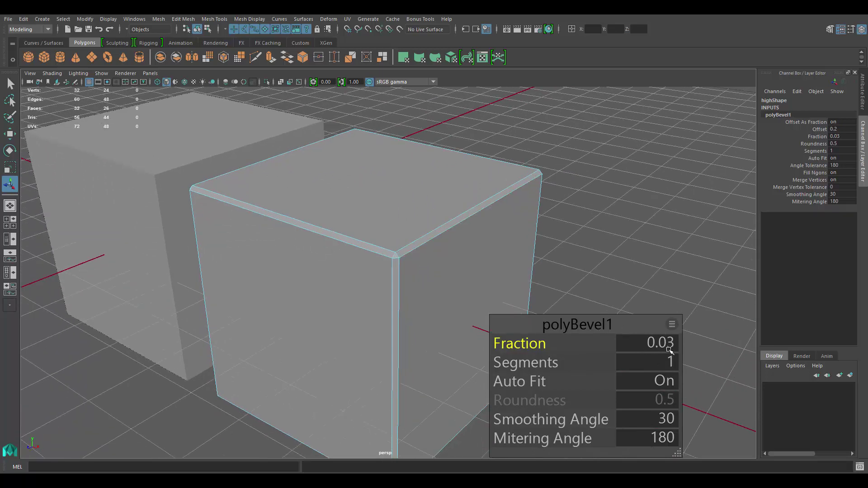
pyautogui.scroll(2, 368, 250)
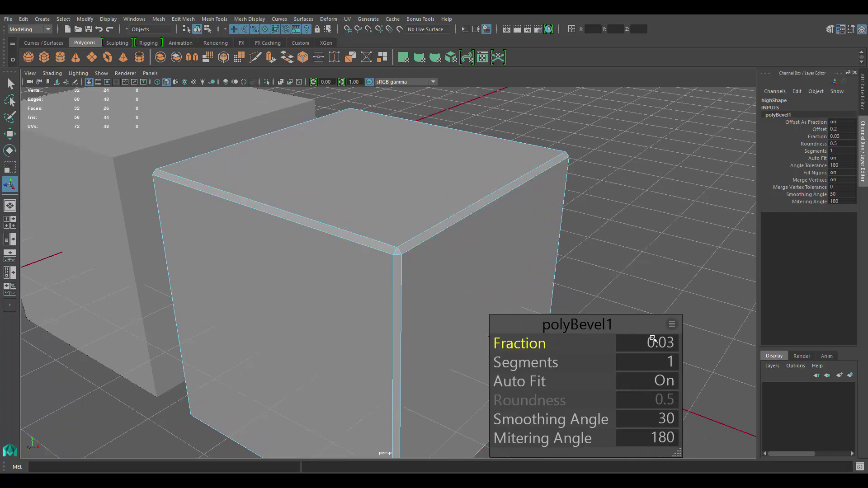
pyautogui.click(673, 369)
pyautogui.write('5')
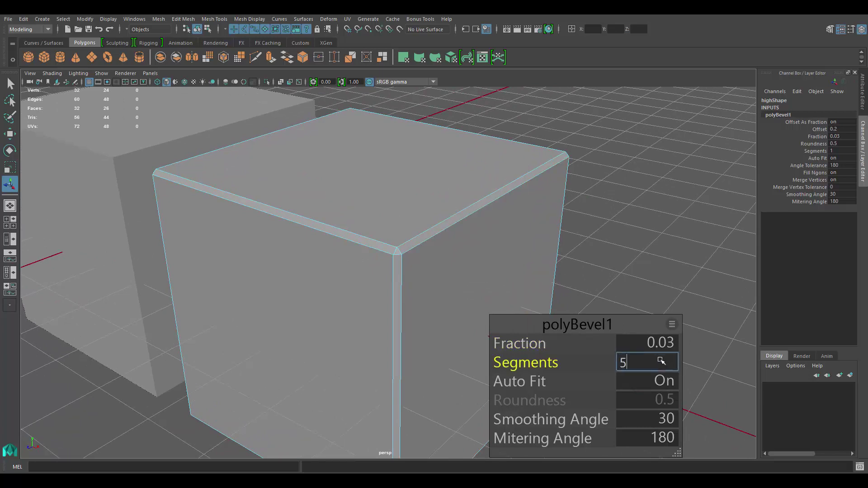
pyautogui.press('Return')
pyautogui.click(624, 201)
# Return the high cube to object mode and deselect it to inspect the bevelled edges' shading
pyautogui.keyDown('alt'); pyautogui.moveTo(413, 237); pyautogui.dragTo(430, 240); pyautogui.keyUp('alt')
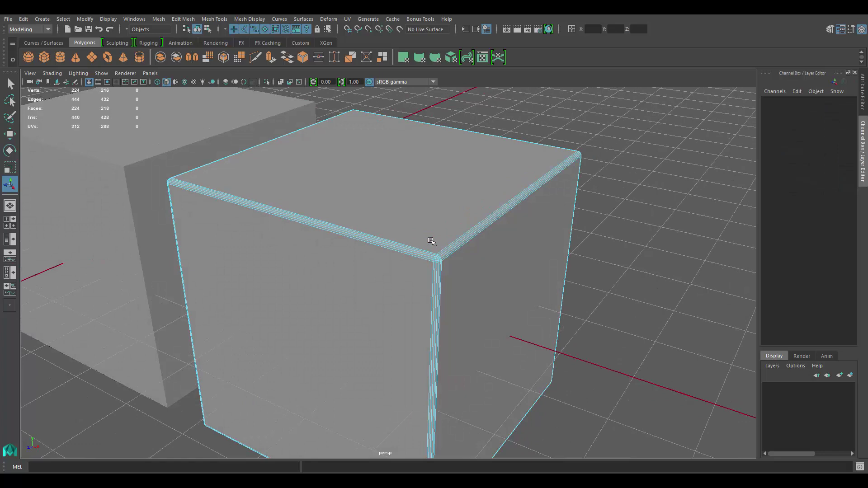
pyautogui.moveTo(404, 239); pyautogui.dragTo(526, 162, button='right')
pyautogui.click(374, 235)
pyautogui.click(605, 210)
pyautogui.scroll(5, 487, 252)
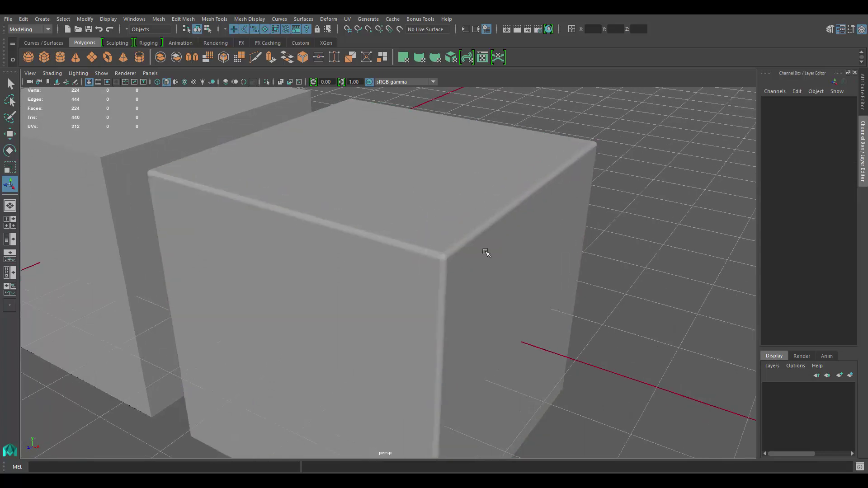
# Soften all edges of the high cube, then return it to object mode and select it
pyautogui.scroll(-2, 504, 238)
pyautogui.moveTo(400, 210); pyautogui.dragTo(409, 116, button='right')
pyautogui.scroll(-6, 427, 181)
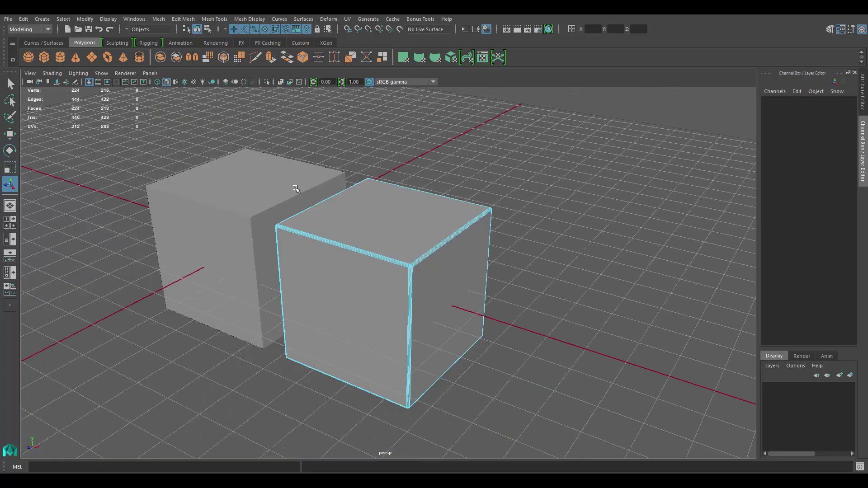
pyautogui.moveTo(245, 141); pyautogui.dragTo(615, 455)
pyautogui.scroll(5, 420, 294)
pyautogui.keyDown('shift'); pyautogui.moveTo(408, 220); pyautogui.dragTo(494, 213, button='right'); pyautogui.keyUp('shift')
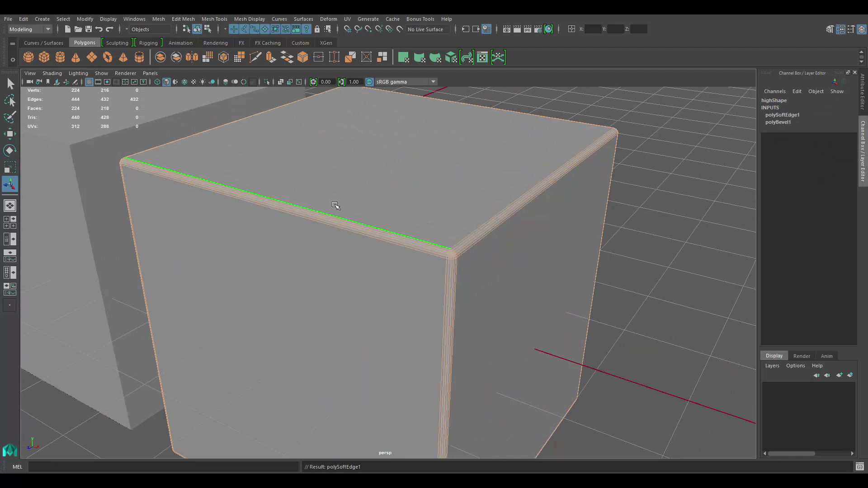
pyautogui.moveTo(335, 206); pyautogui.dragTo(453, 148, button='right')
pyautogui.keyDown('alt'); pyautogui.moveTo(634, 205); pyautogui.dragTo(558, 227, button='right'); pyautogui.keyUp('alt')
pyautogui.click(425, 233)
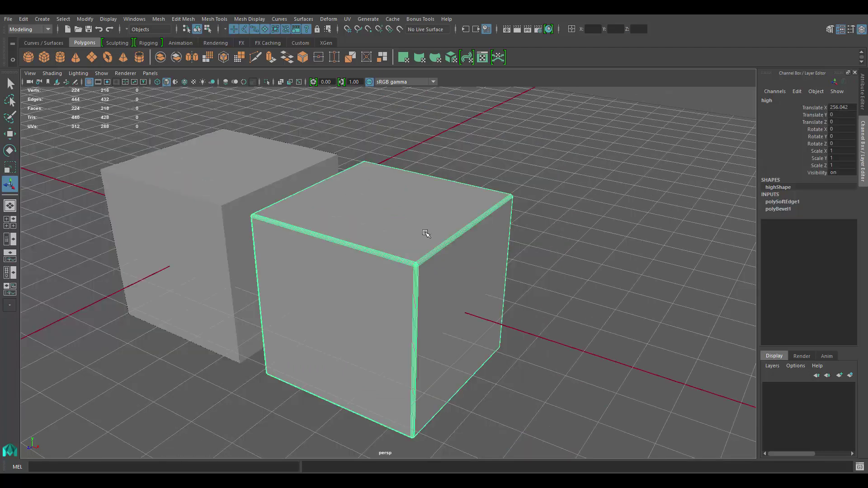
# Assign a new Phong material to the high cube and set its color to light blue
pyautogui.scroll(2, 426, 233)
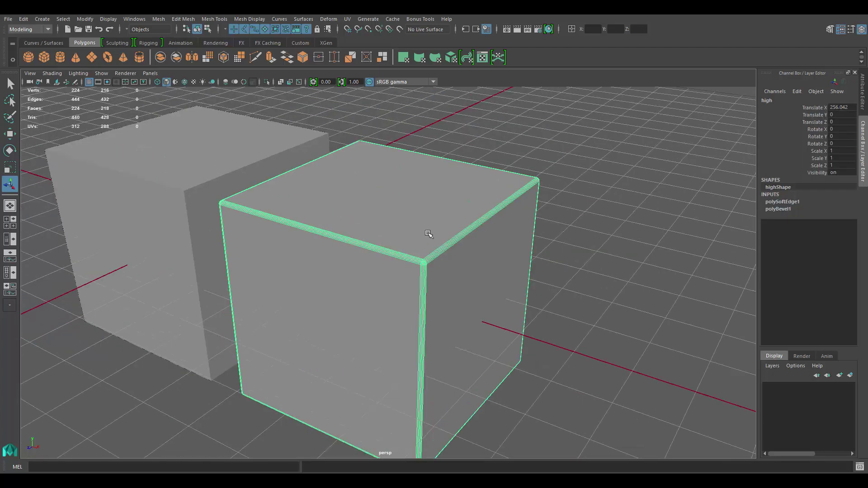
pyautogui.moveTo(419, 207); pyautogui.dragTo(438, 432, button='right')
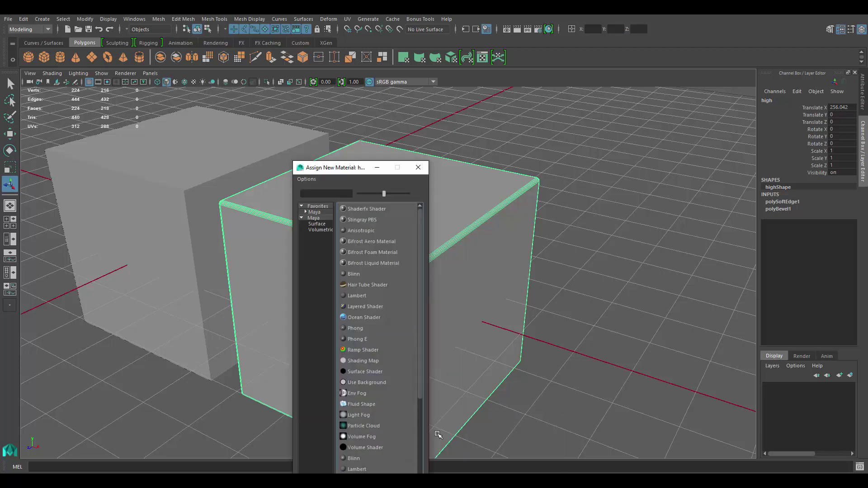
pyautogui.click(355, 328)
pyautogui.click(851, 101)
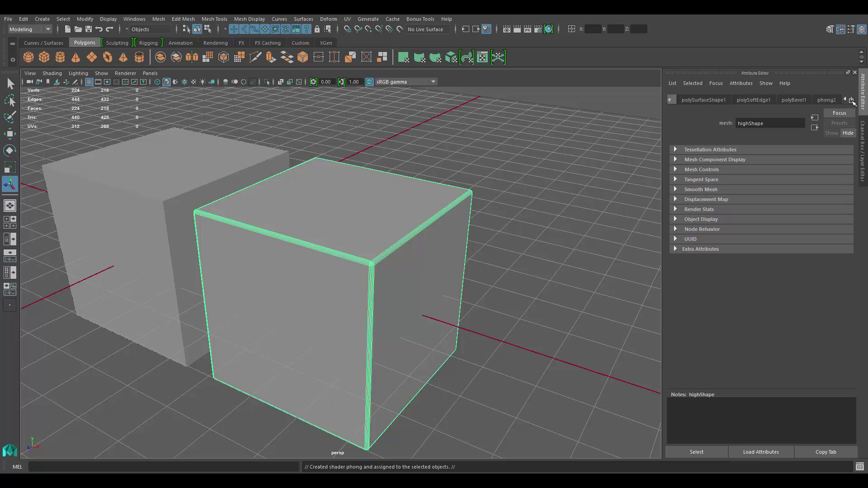
pyautogui.click(831, 100)
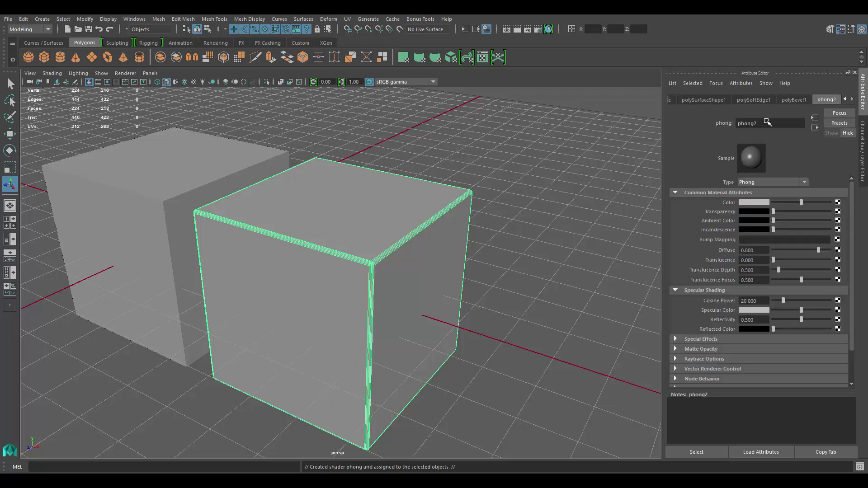
pyautogui.click(754, 203)
pyautogui.moveTo(826, 214); pyautogui.dragTo(827, 218)
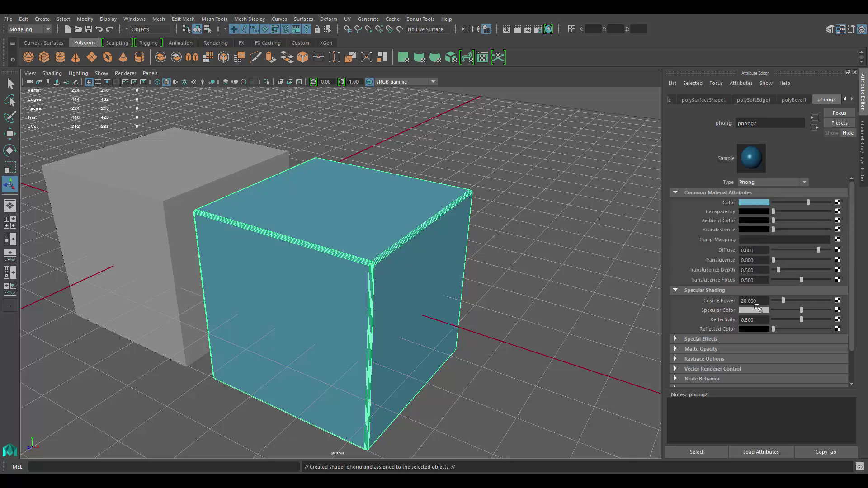
# Set the blue Phong material's specular color to white and its cosine power to 3
pyautogui.moveTo(803, 311); pyautogui.dragTo(824, 311)
pyautogui.keyDown('alt'); pyautogui.moveTo(446, 225); pyautogui.dragTo(536, 302, button='right'); pyautogui.keyUp('alt')
pyautogui.keyDown('alt'); pyautogui.moveTo(537, 302); pyautogui.dragTo(541, 294); pyautogui.keyUp('alt')
pyautogui.moveTo(821, 311); pyautogui.dragTo(774, 299)
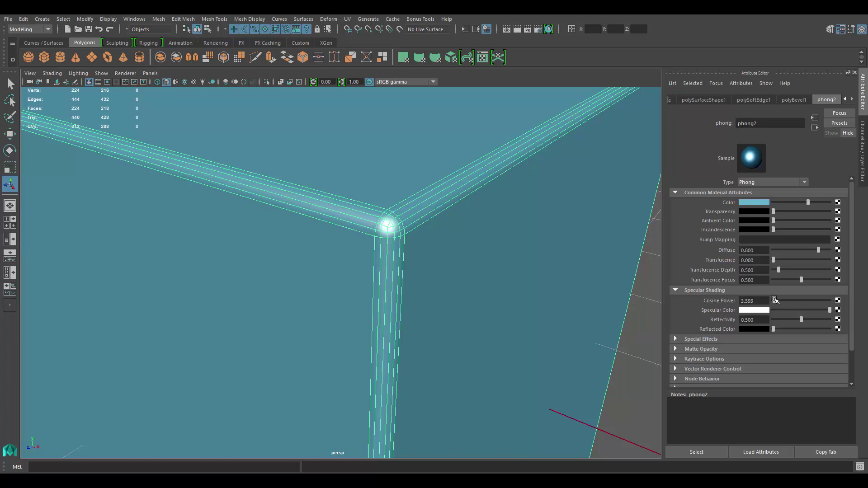
pyautogui.moveTo(768, 301); pyautogui.dragTo(735, 301)
pyautogui.write('3')
pyautogui.press('Return')
# Deselect the high cube and examine the specular highlights along its bevelled edges from different angles
pyautogui.keyDown('alt'); pyautogui.moveTo(596, 247); pyautogui.dragTo(536, 232, button='right'); pyautogui.keyUp('alt')
pyautogui.click(536, 232)
pyautogui.keyDown('alt'); pyautogui.moveTo(344, 225); pyautogui.dragTo(381, 232); pyautogui.keyUp('alt')
pyautogui.keyDown('alt'); pyautogui.moveTo(381, 231); pyautogui.dragTo(398, 252, button='right'); pyautogui.keyUp('alt')
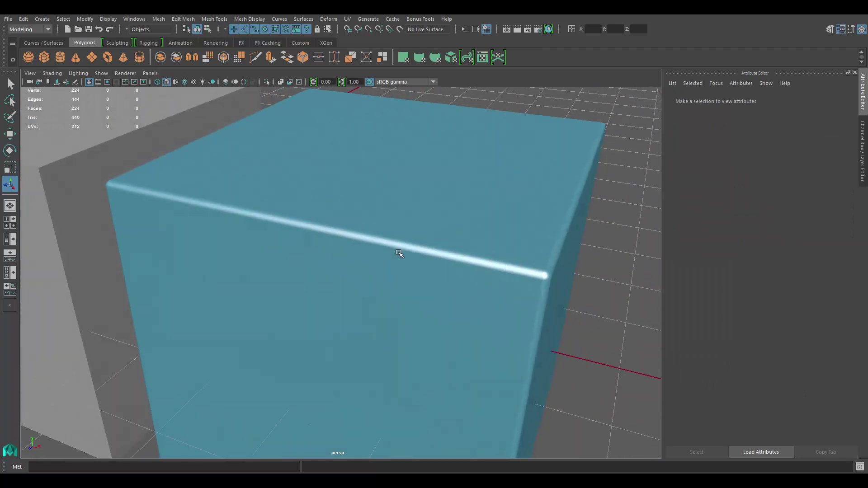
pyautogui.scroll(4, 374, 250)
pyautogui.keyDown('alt'); pyautogui.moveTo(479, 232); pyautogui.dragTo(425, 233, button='right'); pyautogui.keyUp('alt')
pyautogui.keyDown('alt'); pyautogui.moveTo(425, 232); pyautogui.dragTo(496, 240); pyautogui.keyUp('alt')
pyautogui.keyDown('alt'); pyautogui.moveTo(496, 240); pyautogui.dragTo(405, 200, button='right'); pyautogui.keyUp('alt')
pyautogui.keyDown('alt'); pyautogui.moveTo(405, 200); pyautogui.dragTo(443, 216); pyautogui.keyUp('alt')
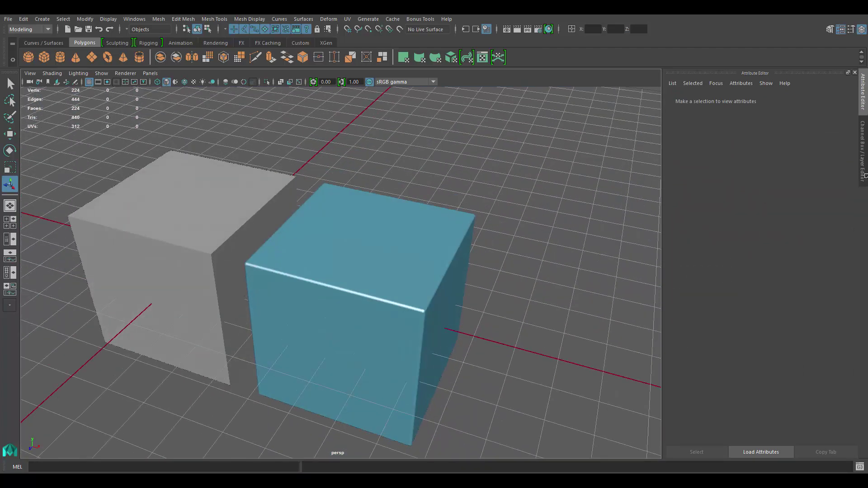
# Show the object channels again and add a directional light to the scene
pyautogui.click(864, 175)
pyautogui.keyDown('alt'); pyautogui.moveTo(408, 206); pyautogui.dragTo(414, 209, button='right'); pyautogui.keyUp('alt')
pyautogui.keyDown('alt'); pyautogui.moveTo(461, 249); pyautogui.dragTo(440, 210); pyautogui.keyUp('alt')
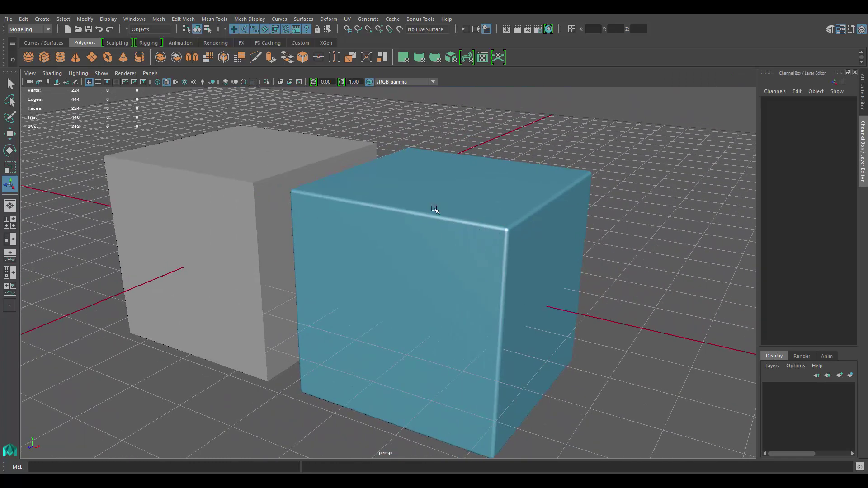
pyautogui.scroll(-1, 435, 209)
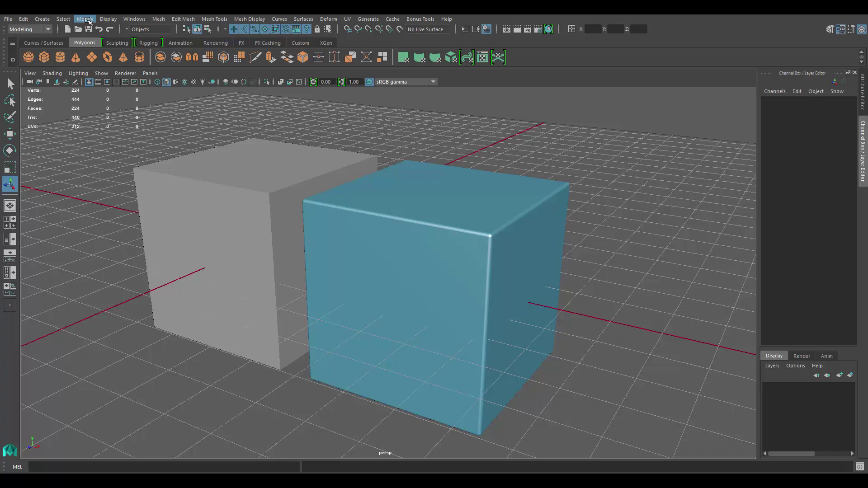
pyautogui.click(64, 19)
pyautogui.moveTo(36, 19)
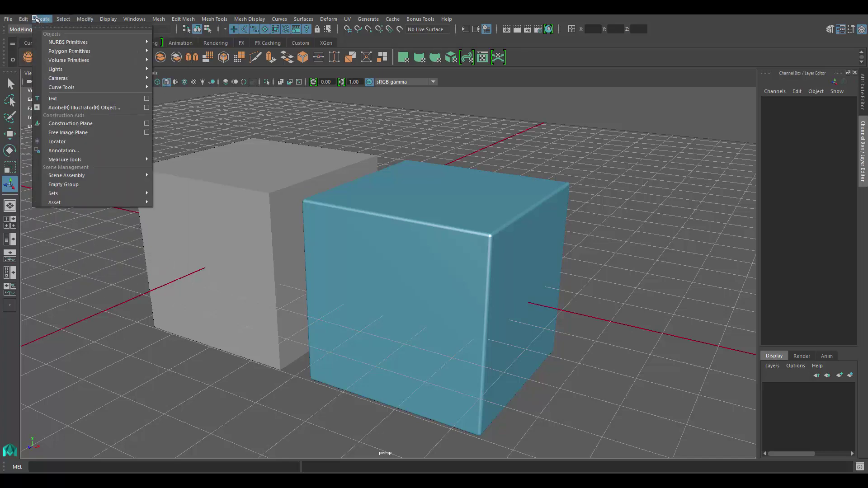
pyautogui.moveTo(117, 70)
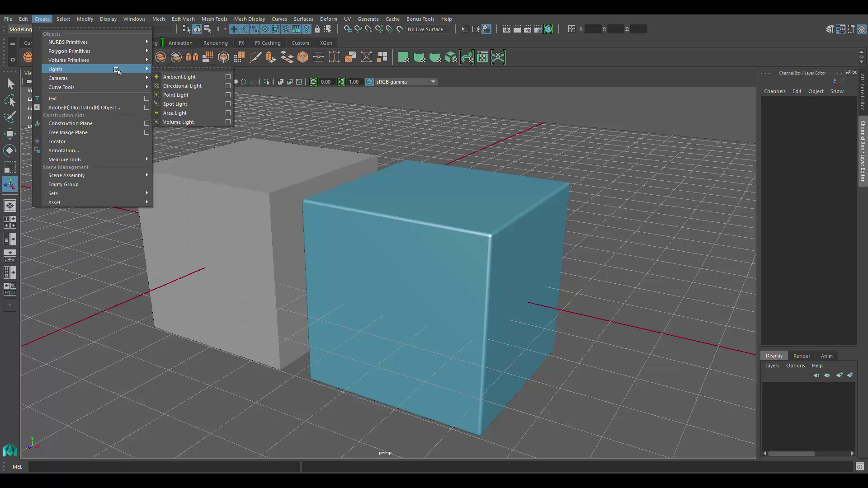
pyautogui.click(184, 86)
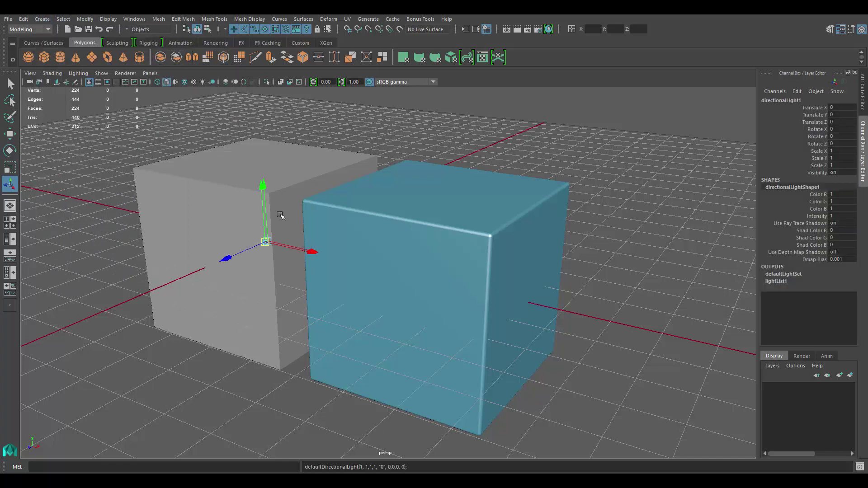
# Scale the directional light up to about 121.6 and move it in front of the cubes, to about X 125 and Z 280
pyautogui.scroll(2, 346, 181)
pyautogui.press('w')
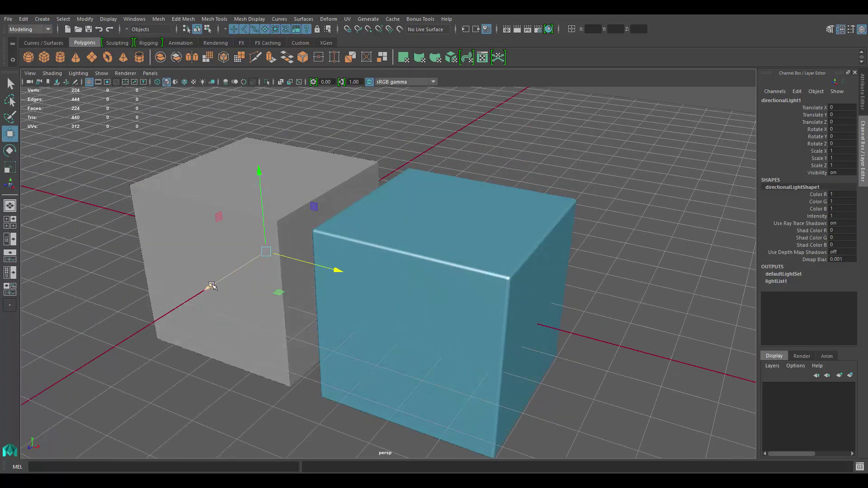
pyautogui.moveTo(209, 287); pyautogui.dragTo(276, 352)
pyautogui.press('r')
pyautogui.press('w')
pyautogui.scroll(-3, 158, 316)
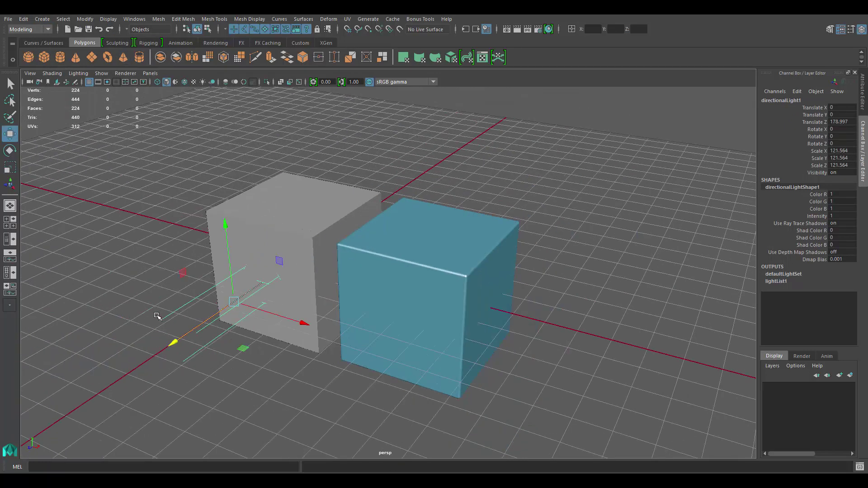
pyautogui.moveTo(175, 344); pyautogui.dragTo(124, 369)
pyautogui.moveTo(256, 354); pyautogui.dragTo(338, 371)
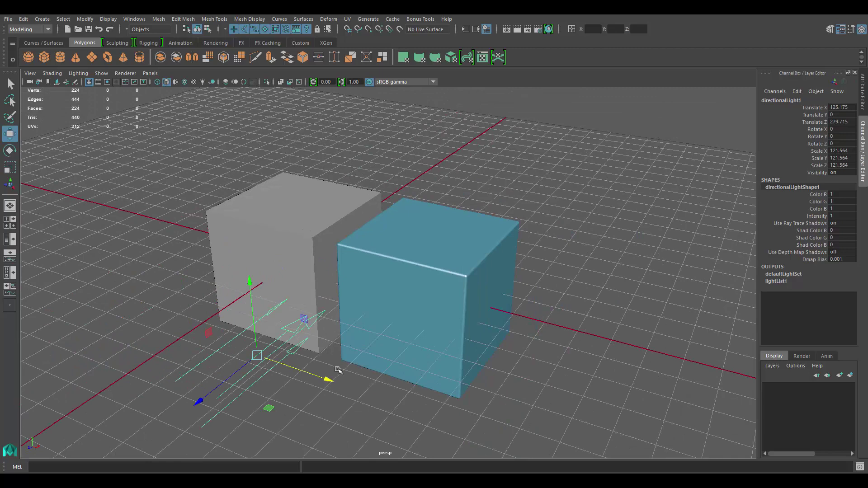
# Shade the viewport with all scene lights and rotate the directional light about X to about -41°
pyautogui.click(203, 82)
pyautogui.keyDown('alt'); pyautogui.moveTo(391, 246); pyautogui.dragTo(355, 276); pyautogui.keyUp('alt')
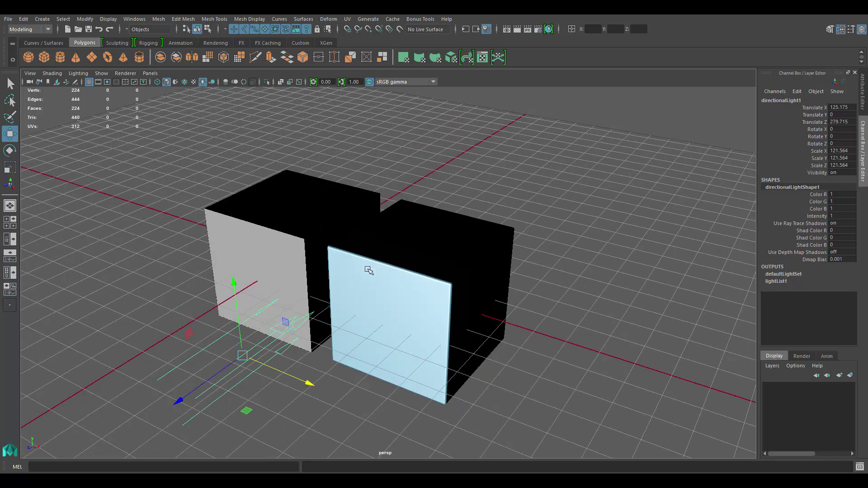
pyautogui.press('e')
pyautogui.moveTo(218, 312); pyautogui.dragTo(222, 295)
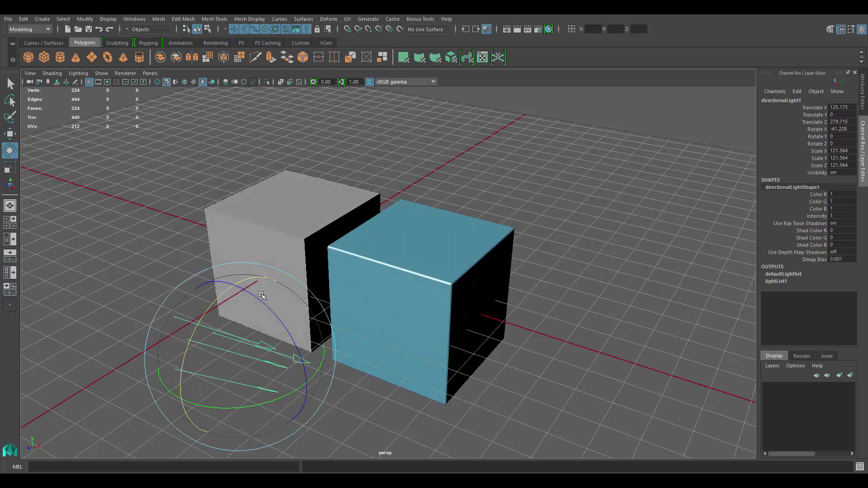
pyautogui.keyDown('alt'); pyautogui.moveTo(371, 306); pyautogui.dragTo(364, 286); pyautogui.keyUp('alt')
# Tint the directional light's color to a pale warm white with a hue of about 40
pyautogui.click(864, 101)
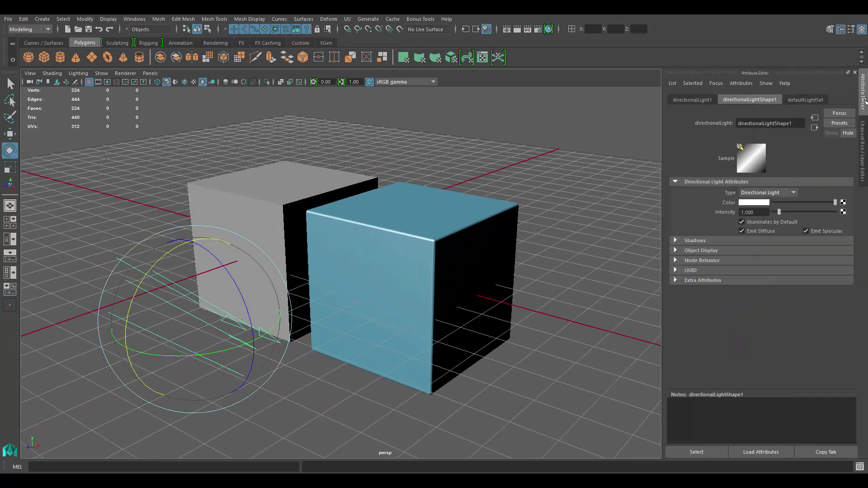
pyautogui.click(754, 202)
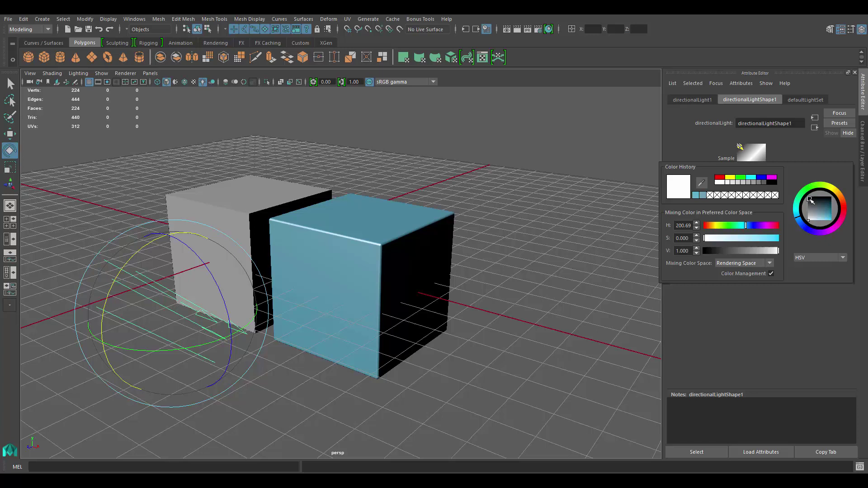
pyautogui.moveTo(810, 200)
pyautogui.mouseDown()
pyautogui.moveTo(824, 213)
pyautogui.moveTo(813, 223)
pyautogui.mouseUp()
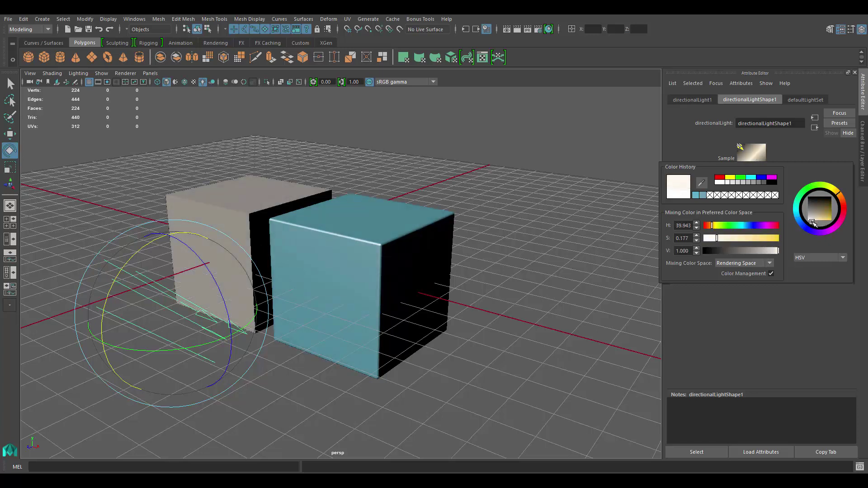
pyautogui.click(864, 155)
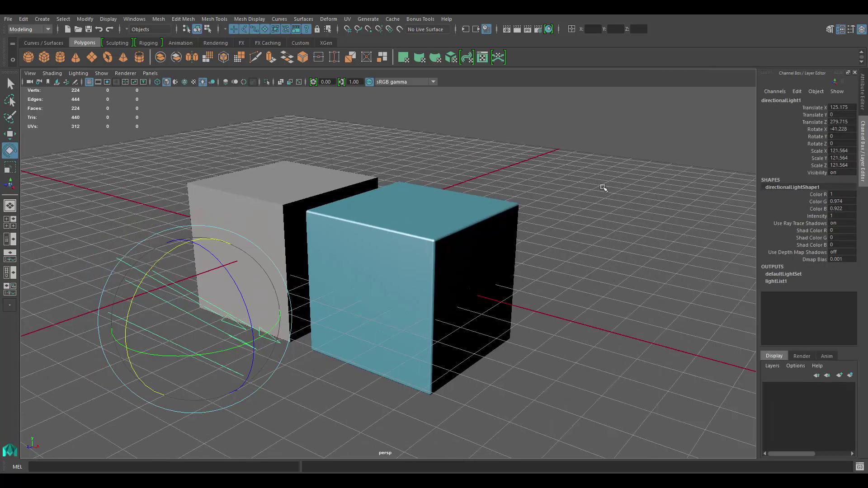
# Duplicate the directional light and move the copy along Z behind the cubes, to about Z -406
pyautogui.keyDown('alt'); pyautogui.moveTo(461, 219); pyautogui.dragTo(397, 276); pyautogui.keyUp('alt')
pyautogui.press('w')
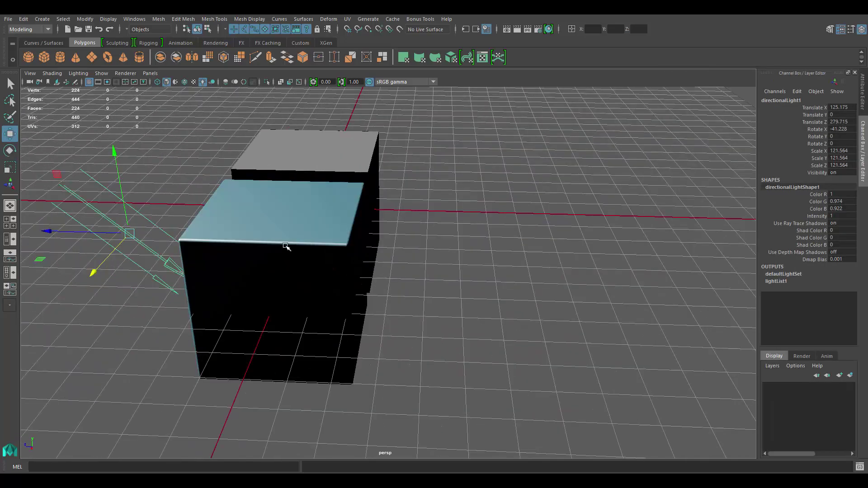
pyautogui.keyDown('alt'); pyautogui.moveTo(287, 246); pyautogui.dragTo(407, 229); pyautogui.keyUp('alt')
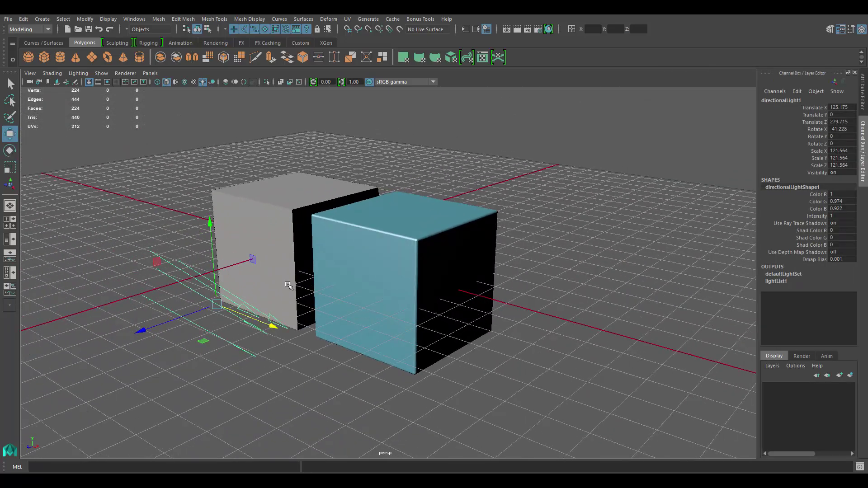
pyautogui.hotkey('ctrl', 'd')
pyautogui.moveTo(140, 331); pyautogui.dragTo(491, 225)
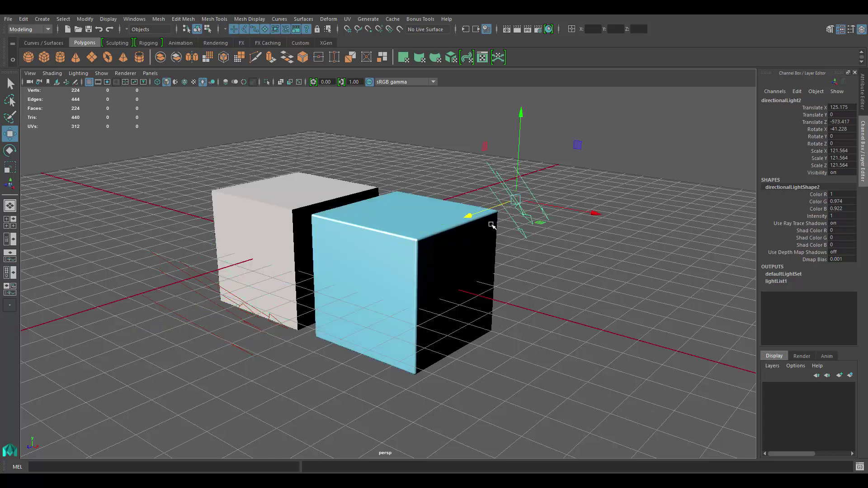
pyautogui.keyDown('alt'); pyautogui.moveTo(491, 268); pyautogui.dragTo(440, 274); pyautogui.keyUp('alt')
pyautogui.moveTo(533, 246); pyautogui.dragTo(457, 232)
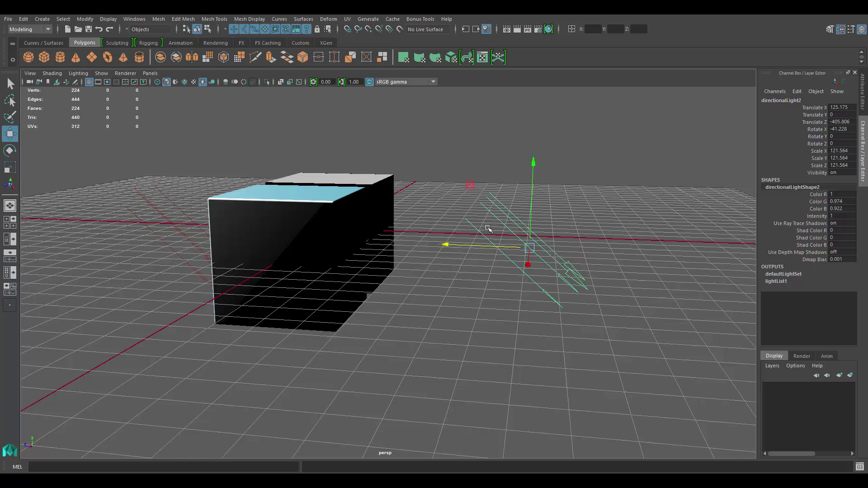
# Rotate the rear light about X to about -150° so that it points at the back of the cubes
pyautogui.press('e')
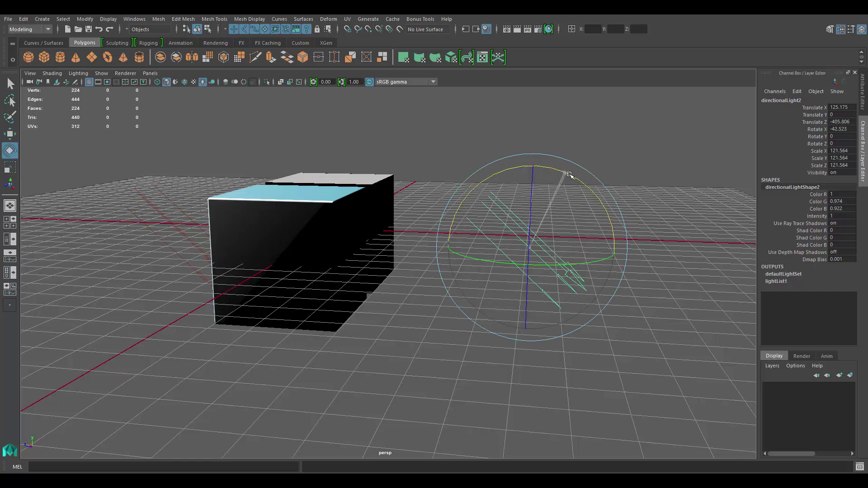
pyautogui.moveTo(570, 175)
pyautogui.mouseDown()
pyautogui.moveTo(616, 273)
pyautogui.moveTo(608, 298)
pyautogui.moveTo(609, 286)
pyautogui.mouseUp()
pyautogui.moveTo(609, 287)
pyautogui.keyDown('alt'); pyautogui.mouseDown()
pyautogui.moveTo(364, 232)
pyautogui.moveTo(379, 254)
pyautogui.moveTo(517, 251)
pyautogui.moveTo(439, 245)
pyautogui.mouseUp(); pyautogui.keyUp('alt')
pyautogui.moveTo(566, 193); pyautogui.dragTo(580, 215)
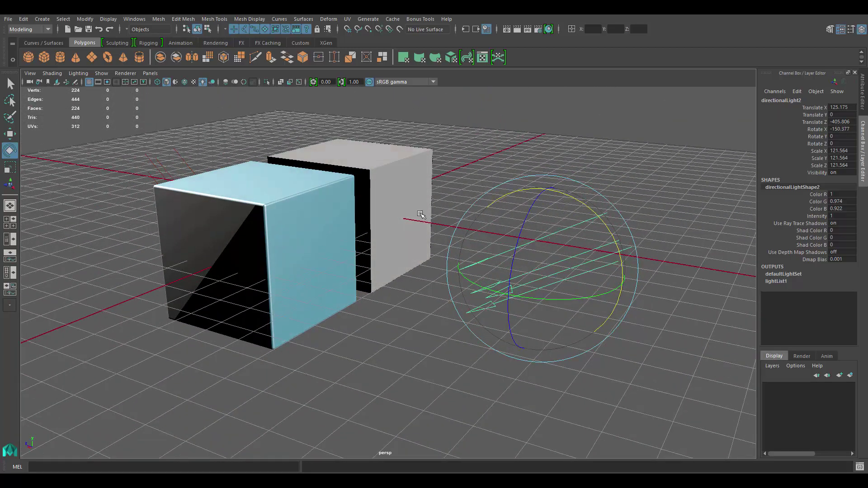
# Reduce the rear light's intensity to about 0.52 and check the cubes' shading from several angles
pyautogui.keyDown('alt'); pyautogui.moveTo(421, 213); pyautogui.dragTo(777, 215); pyautogui.keyUp('alt')
pyautogui.click(863, 106)
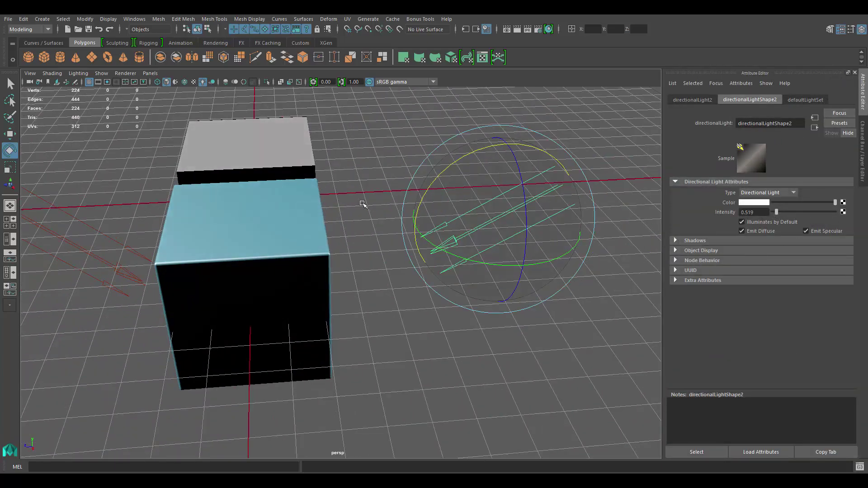
pyautogui.keyDown('alt'); pyautogui.moveTo(363, 204); pyautogui.dragTo(318, 199); pyautogui.keyUp('alt')
pyautogui.keyDown('alt'); pyautogui.moveTo(445, 201); pyautogui.dragTo(446, 196); pyautogui.keyUp('alt')
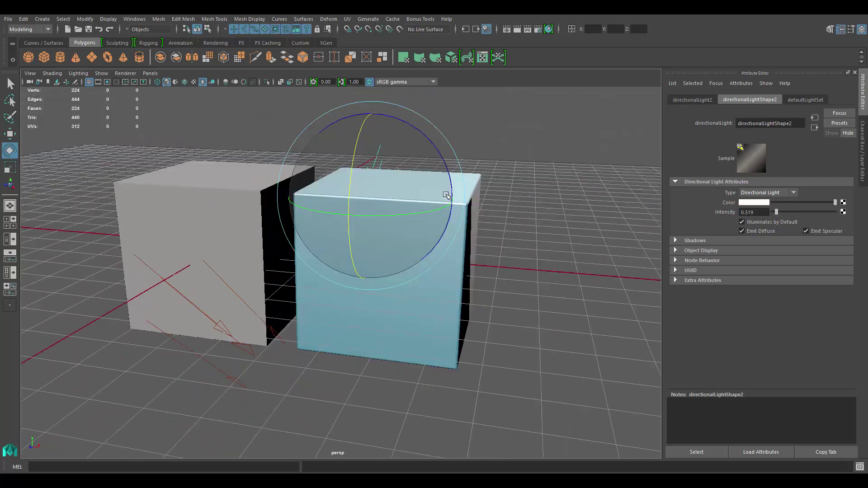
pyautogui.keyDown('alt'); pyautogui.moveTo(473, 226); pyautogui.dragTo(478, 233); pyautogui.keyUp('alt')
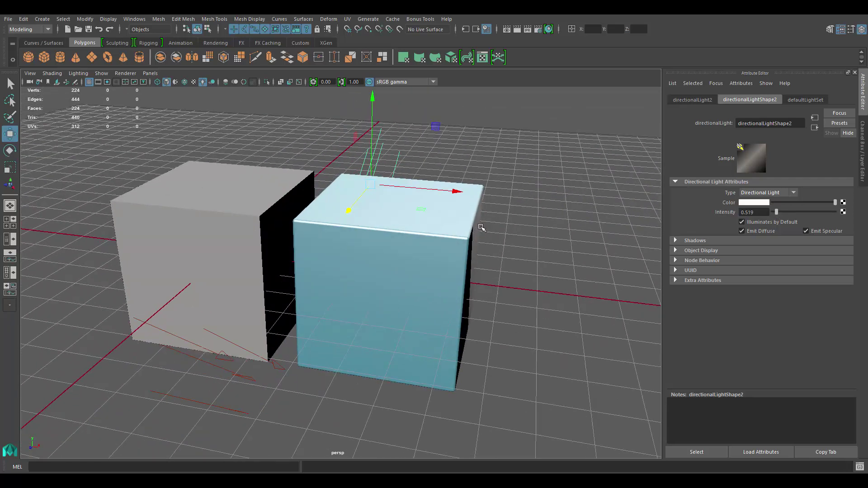
# Duplicate the rear light and place the copy beside the blue cube, on the side away from the grey cube
pyautogui.hotkey('ctrl', 'd')
pyautogui.moveTo(458, 193); pyautogui.dragTo(640, 235)
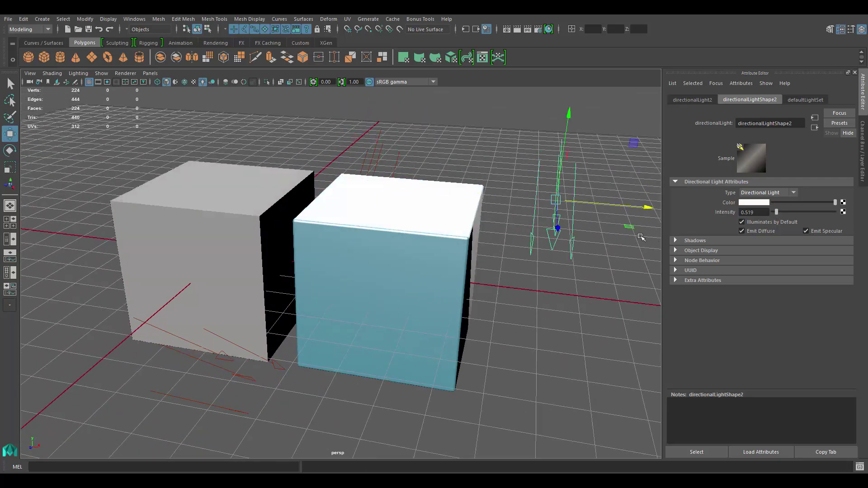
pyautogui.keyDown('alt'); pyautogui.moveTo(640, 235); pyautogui.dragTo(462, 235, button='middle'); pyautogui.keyUp('alt')
pyautogui.moveTo(491, 228); pyautogui.dragTo(442, 294)
# Aim the third light at the blue cube's outer side, move it outward, and reduce its intensity to about 0.22
pyautogui.press('e')
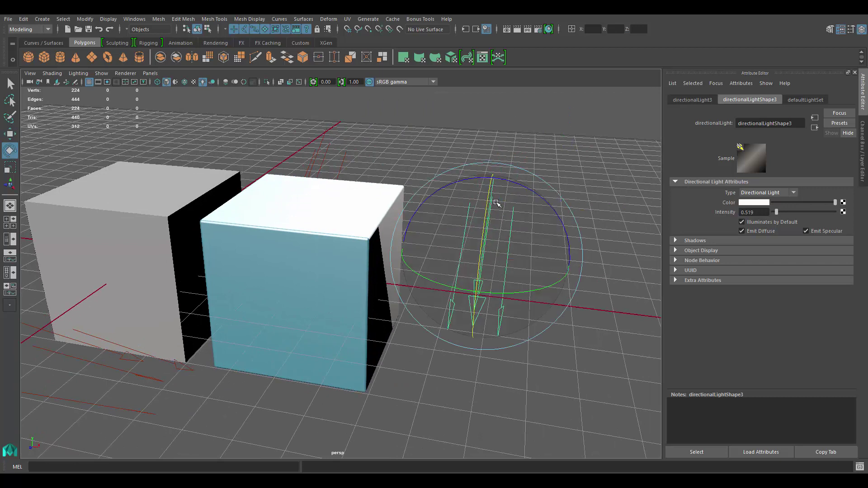
pyautogui.moveTo(525, 287)
pyautogui.mouseDown()
pyautogui.moveTo(514, 293)
pyautogui.moveTo(381, 261)
pyautogui.mouseUp()
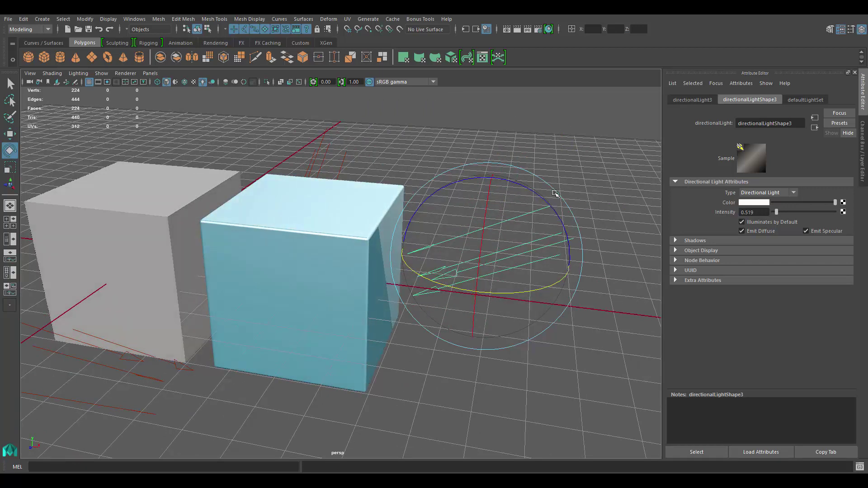
pyautogui.moveTo(530, 193)
pyautogui.mouseDown()
pyautogui.moveTo(553, 223)
pyautogui.moveTo(425, 271)
pyautogui.moveTo(465, 274)
pyautogui.moveTo(442, 292)
pyautogui.moveTo(542, 303)
pyautogui.mouseUp()
pyautogui.press('w')
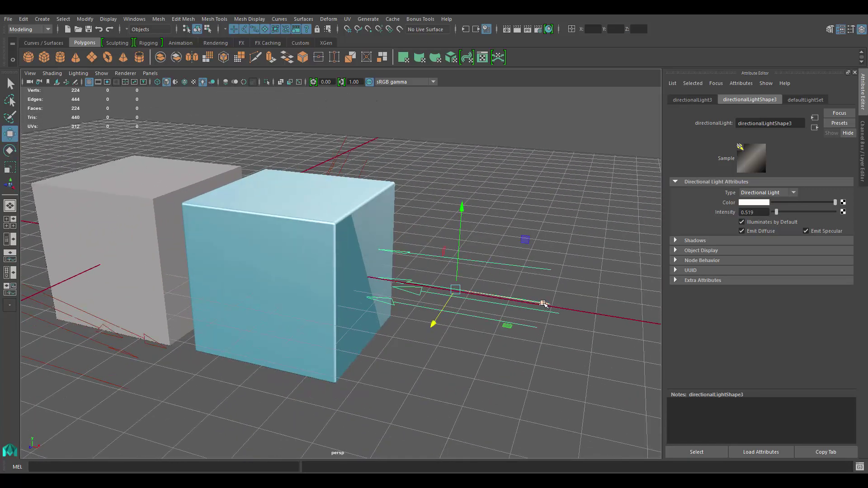
pyautogui.keyDown('alt'); pyautogui.moveTo(455, 291); pyautogui.dragTo(438, 219); pyautogui.keyUp('alt')
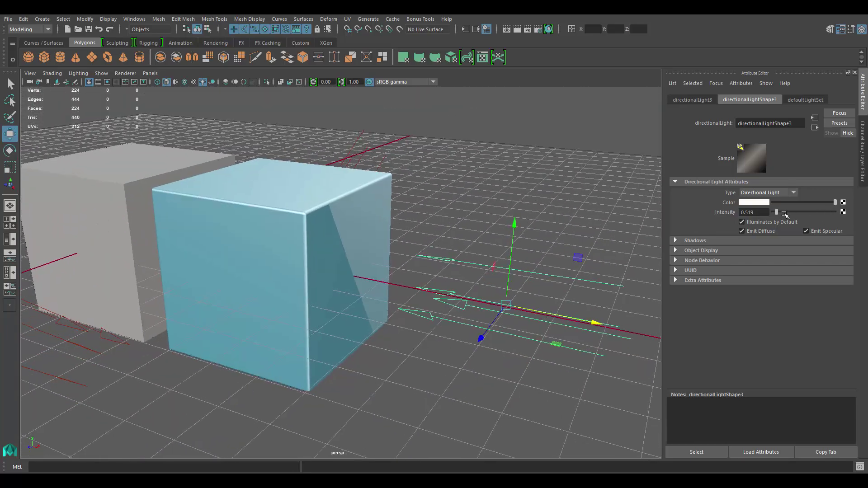
pyautogui.moveTo(784, 214); pyautogui.dragTo(777, 213)
pyautogui.keyDown('alt'); pyautogui.moveTo(391, 245); pyautogui.dragTo(515, 275); pyautogui.keyUp('alt')
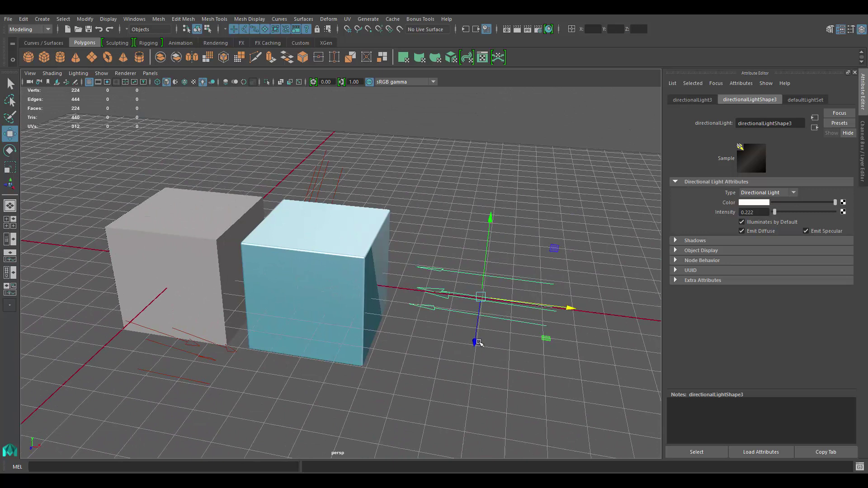
# Duplicate the third light toward the front of the scene and rotate the copy about the vertical axis to face the opposite way
pyautogui.moveTo(475, 341); pyautogui.dragTo(468, 406)
pyautogui.press('e')
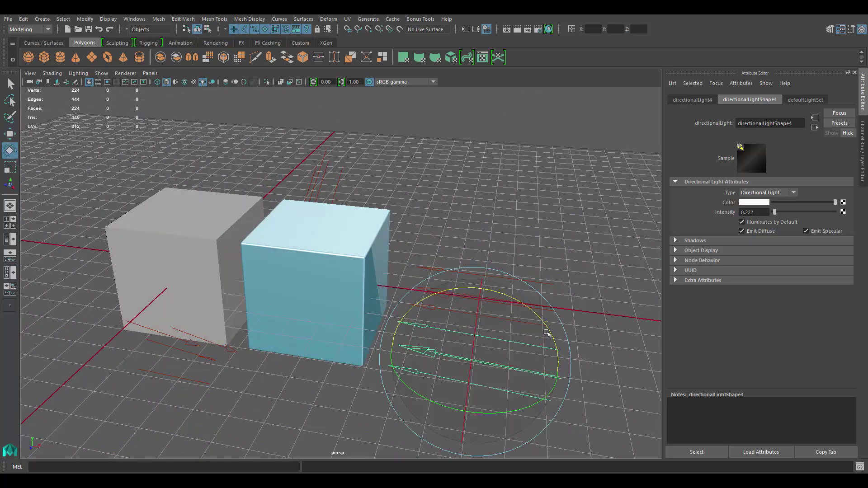
pyautogui.moveTo(532, 407); pyautogui.dragTo(324, 378)
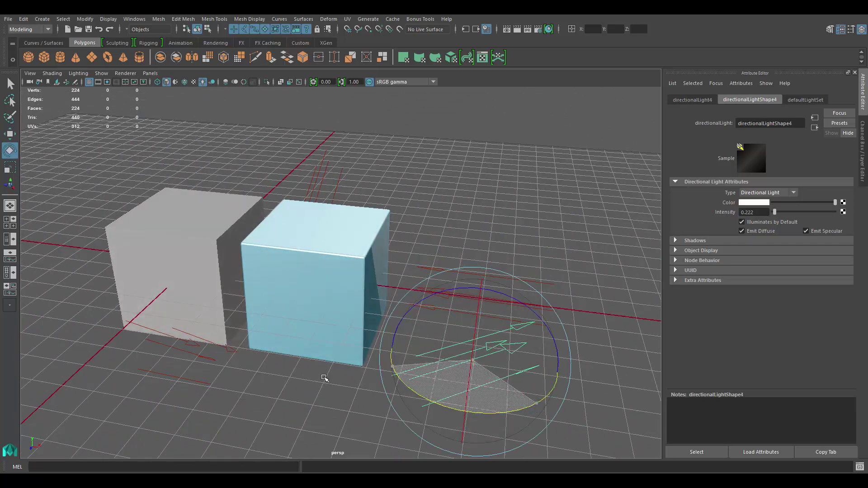
pyautogui.moveTo(493, 415); pyautogui.dragTo(470, 413)
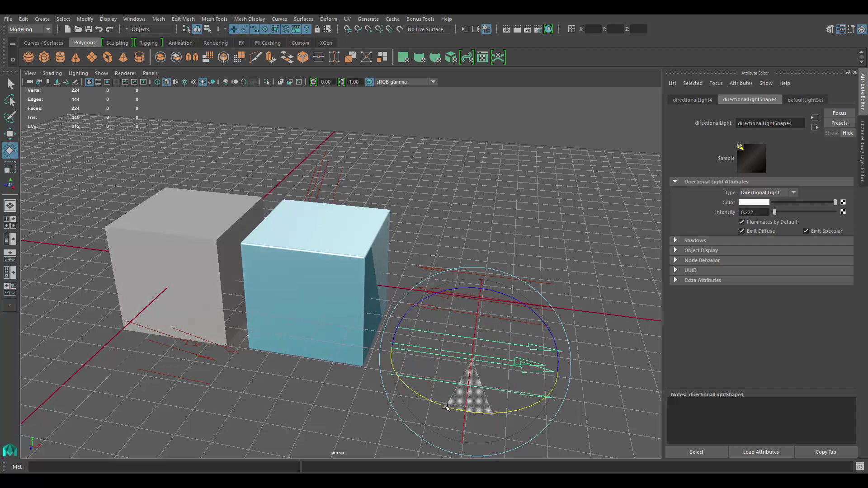
pyautogui.keyDown('alt'); pyautogui.moveTo(420, 367); pyautogui.dragTo(325, 306); pyautogui.keyUp('alt')
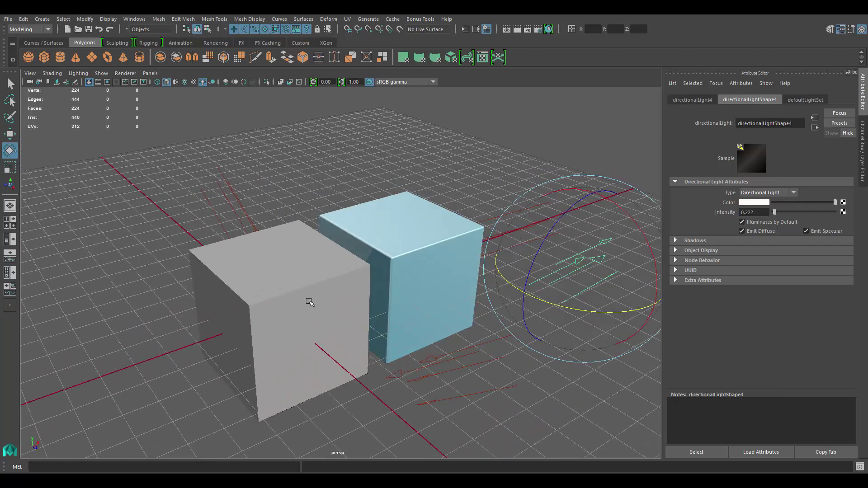
# Move the high cube away from the low cube along X, to about 487, and view both under the lights
pyautogui.click(310, 302)
pyautogui.press('w')
pyautogui.click(455, 249)
pyautogui.keyDown('alt'); pyautogui.moveTo(455, 249); pyautogui.dragTo(579, 241); pyautogui.keyUp('alt')
pyautogui.click(407, 200)
pyautogui.keyDown('alt'); pyautogui.moveTo(407, 199); pyautogui.dragTo(312, 233, button='middle'); pyautogui.keyUp('alt')
pyautogui.keyDown('alt'); pyautogui.moveTo(312, 233); pyautogui.dragTo(506, 295, button='right'); pyautogui.keyUp('alt')
pyautogui.keyDown('alt'); pyautogui.moveTo(506, 294); pyautogui.dragTo(424, 274); pyautogui.keyUp('alt')
pyautogui.keyDown('alt'); pyautogui.moveTo(423, 274); pyautogui.dragTo(511, 298, button='middle'); pyautogui.keyUp('alt')
# Select the high cube and set its Translate X to 0 so that it overlaps the low cube
pyautogui.click(861, 152)
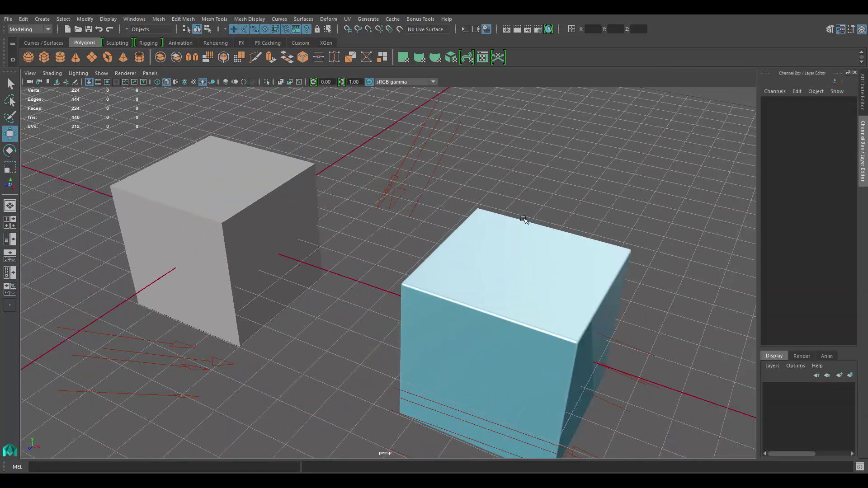
pyautogui.keyDown('alt'); pyautogui.moveTo(457, 290); pyautogui.dragTo(527, 238); pyautogui.keyUp('alt')
pyautogui.click(524, 267)
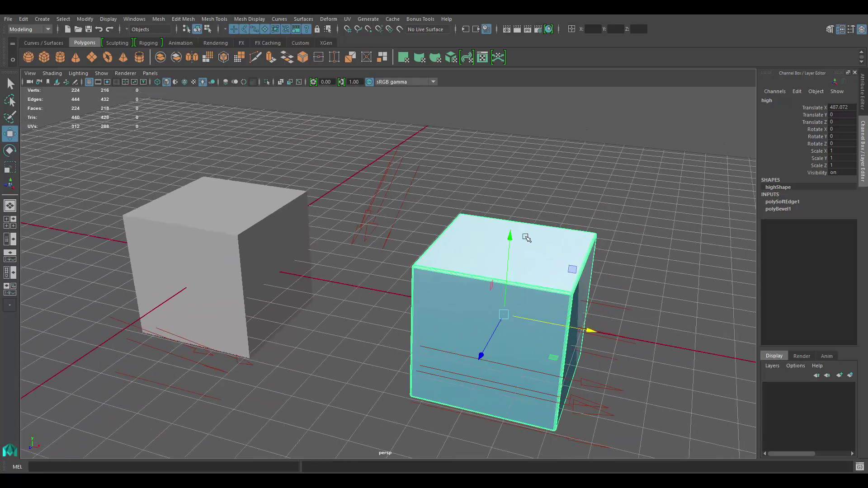
pyautogui.doubleClick(843, 107)
pyautogui.write('0')
pyautogui.press('Return')
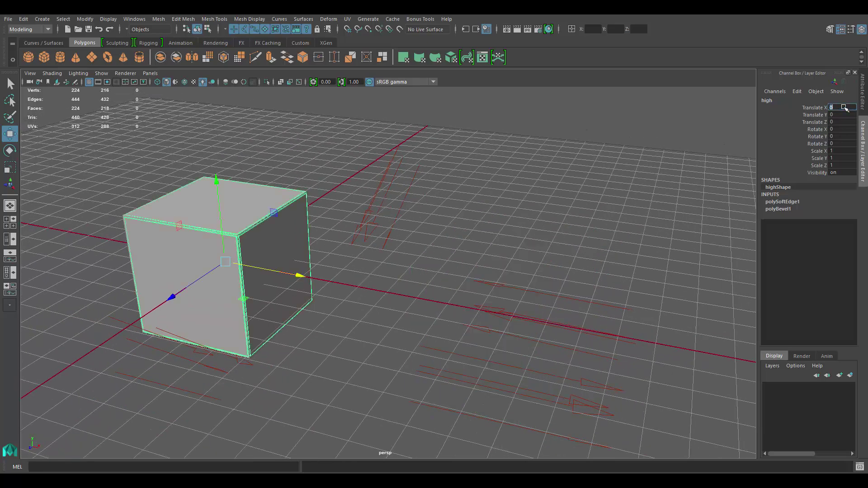
# Examine the overlapping cubes' edges and corners up close, with the low cube selected for comparison
pyautogui.keyDown('alt'); pyautogui.moveTo(416, 271); pyautogui.dragTo(556, 312, button='middle'); pyautogui.keyUp('alt')
pyautogui.keyDown('alt'); pyautogui.moveTo(556, 312); pyautogui.dragTo(605, 331, button='right'); pyautogui.keyUp('alt')
pyautogui.keyDown('alt'); pyautogui.moveTo(425, 269); pyautogui.dragTo(381, 285); pyautogui.keyUp('alt')
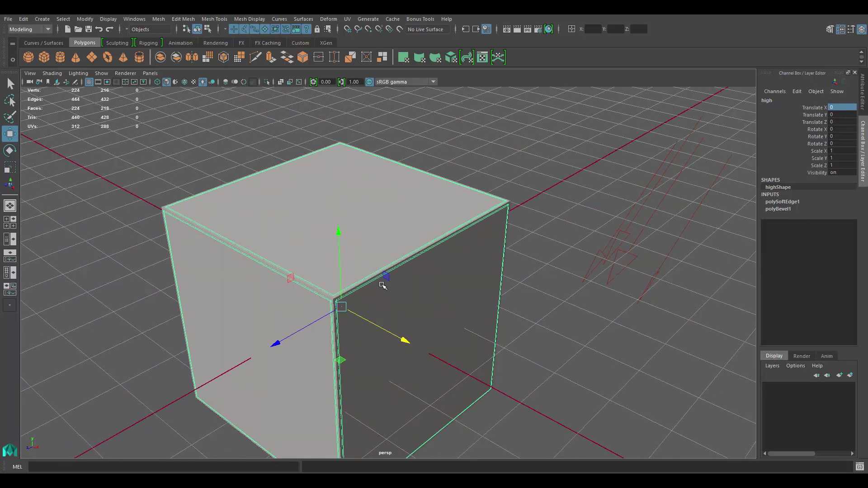
pyautogui.keyDown('alt'); pyautogui.moveTo(382, 285); pyautogui.dragTo(410, 254, button='middle'); pyautogui.keyUp('alt')
pyautogui.keyDown('alt'); pyautogui.moveTo(471, 262); pyautogui.dragTo(503, 262, button='right'); pyautogui.keyUp('alt')
pyautogui.keyDown('alt'); pyautogui.moveTo(505, 264); pyautogui.dragTo(489, 232); pyautogui.keyUp('alt')
pyautogui.click(490, 254)
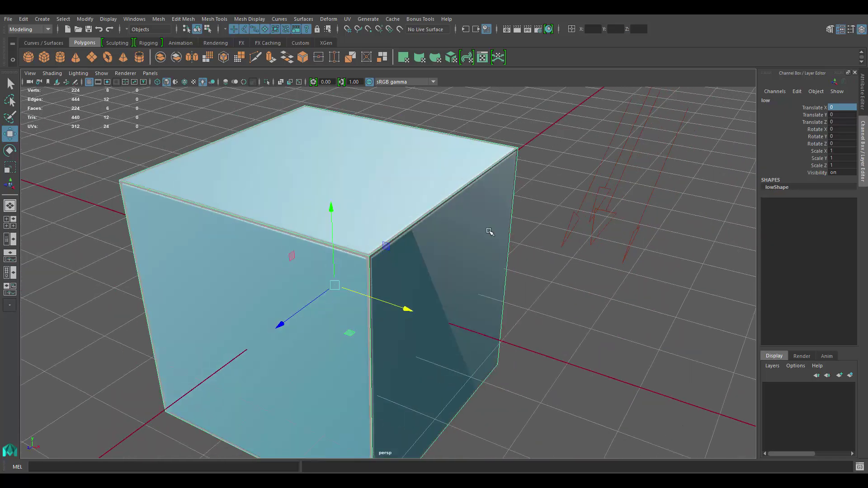
# Deselect the low cube and switch the menu set from Modeling to Rendering
pyautogui.click(493, 136)
pyautogui.keyDown('alt'); pyautogui.moveTo(335, 176); pyautogui.dragTo(340, 118, button='middle'); pyautogui.keyUp('alt')
pyautogui.click(27, 29)
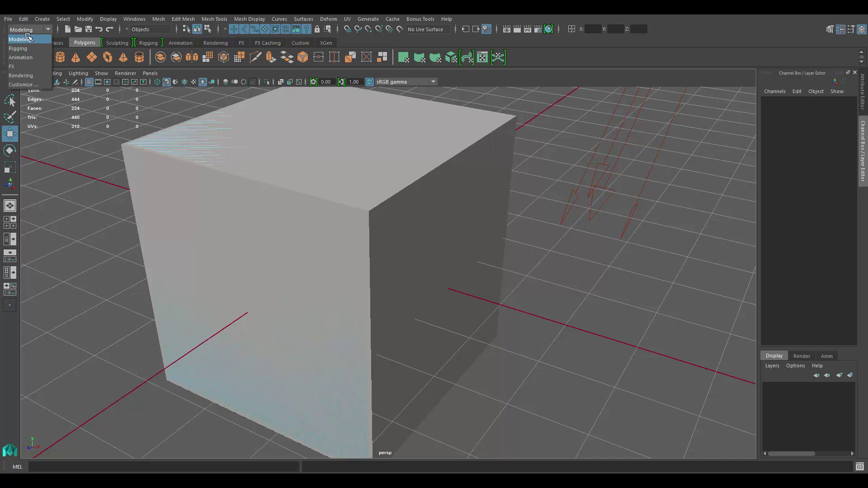
pyautogui.click(21, 76)
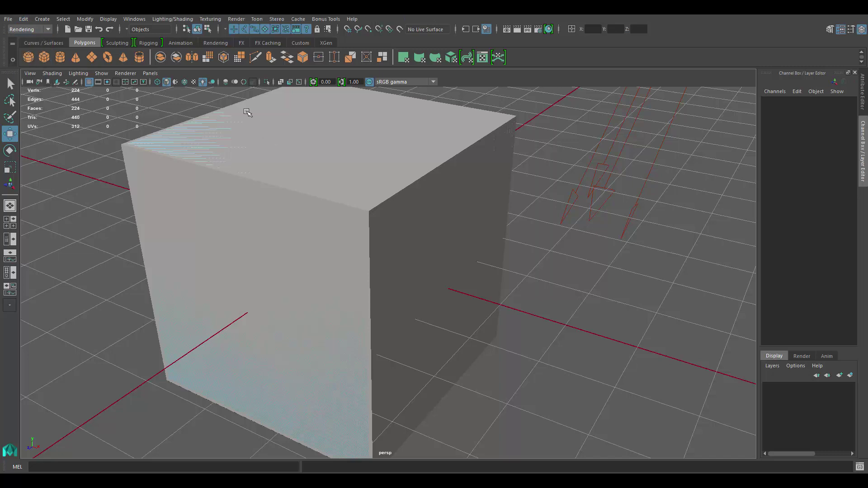
# Open Transfer Maps and clear all the meshes from the target mesh list
pyautogui.click(167, 19)
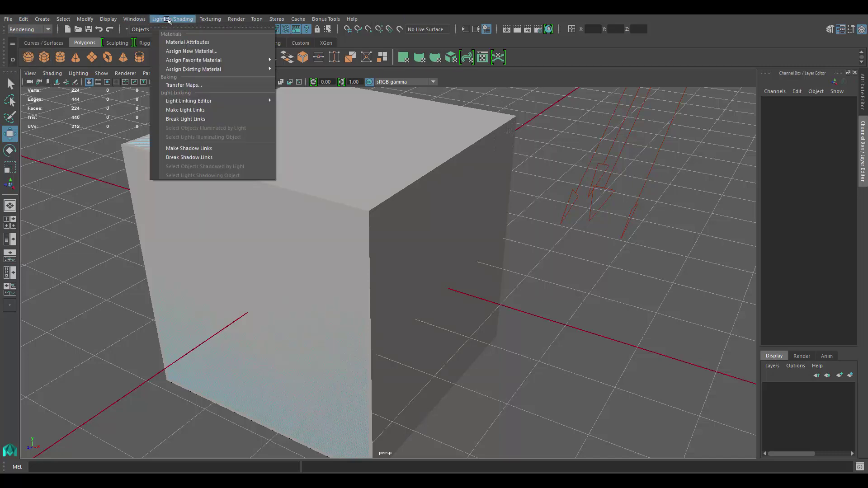
pyautogui.click(219, 86)
pyautogui.moveTo(597, 105); pyautogui.dragTo(596, 123)
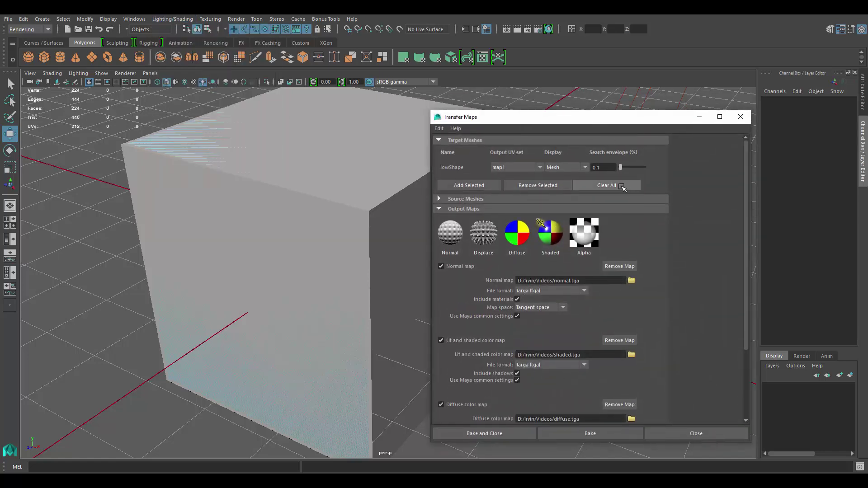
pyautogui.click(607, 185)
pyautogui.click(549, 188)
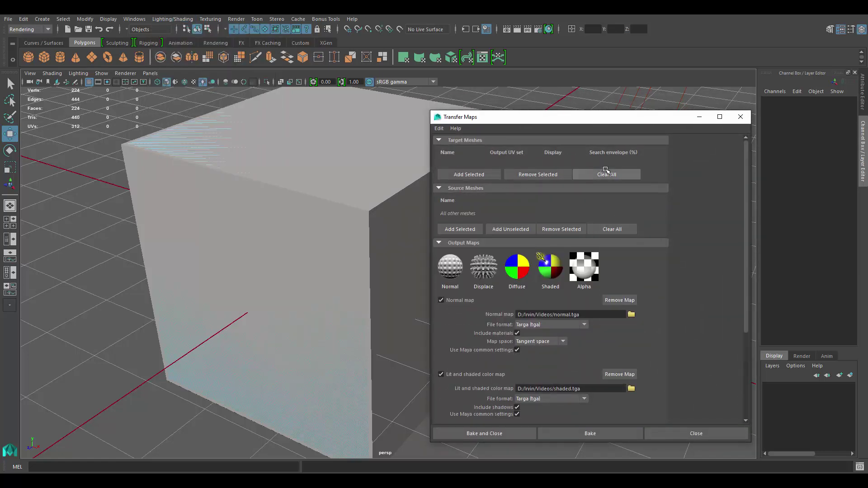
# Add the low cube as the target mesh and the high cube as the source mesh
pyautogui.moveTo(556, 118); pyautogui.dragTo(563, 116)
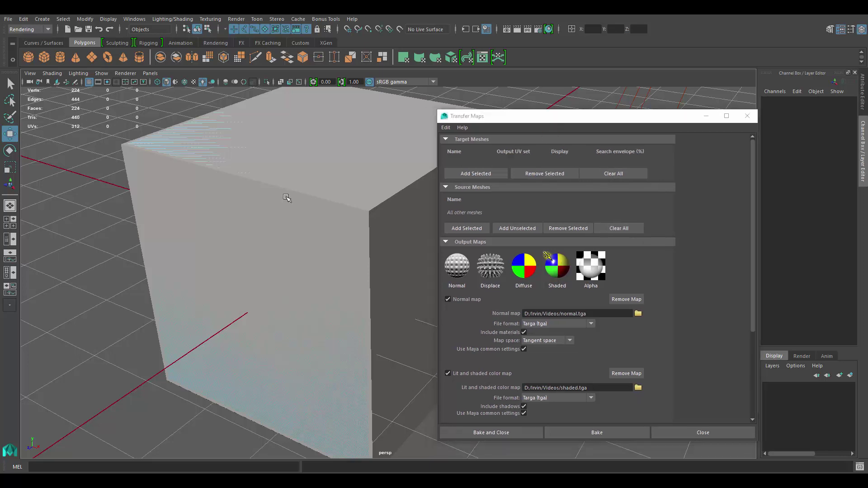
pyautogui.click(290, 194)
pyautogui.press('f')
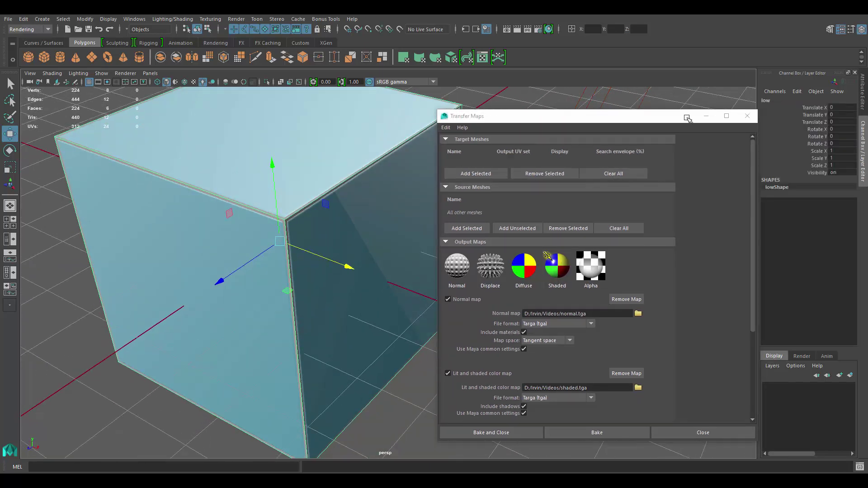
pyautogui.moveTo(688, 118); pyautogui.dragTo(666, 121)
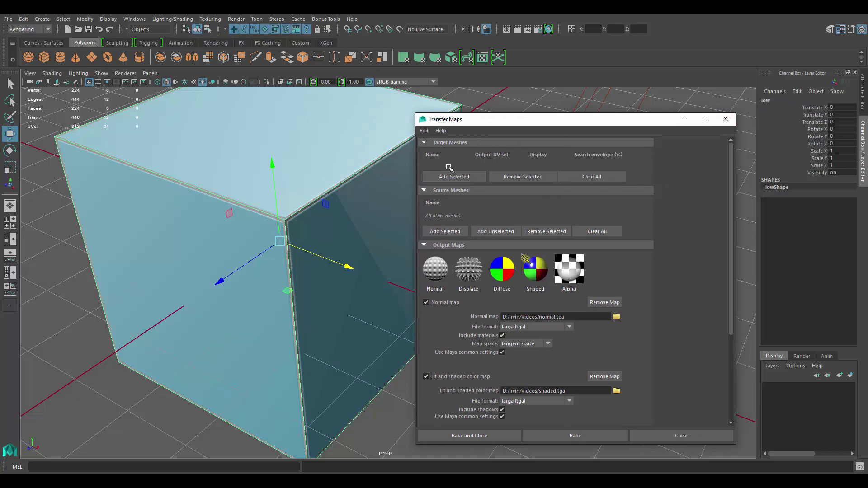
pyautogui.click(454, 176)
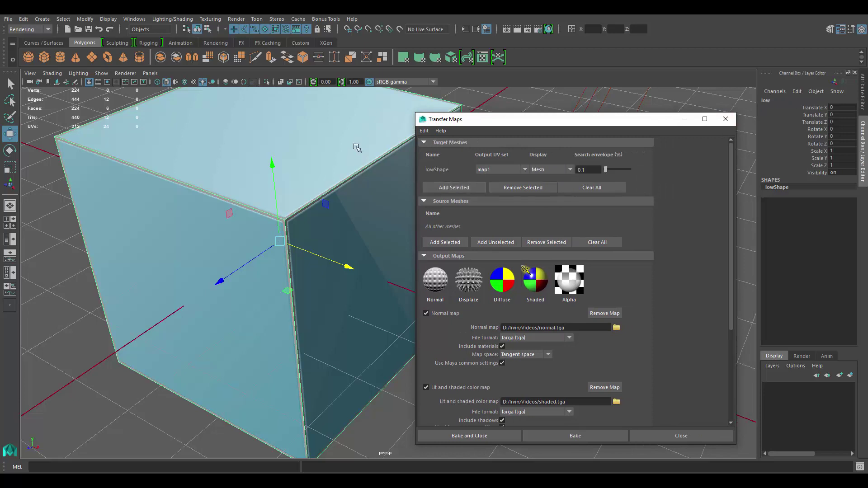
pyautogui.keyDown('alt'); pyautogui.moveTo(357, 145); pyautogui.dragTo(349, 221); pyautogui.keyUp('alt')
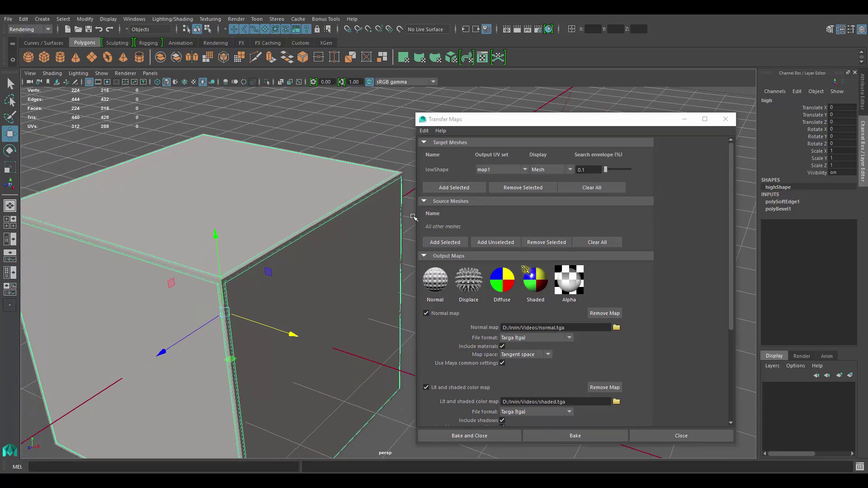
pyautogui.click(458, 242)
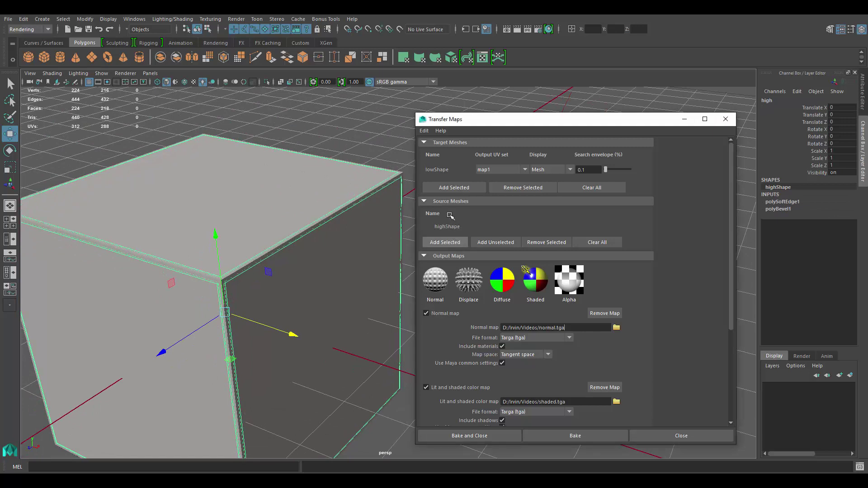
# Remove the existing normal, lit and shaded, and diffuse color maps from the output maps
pyautogui.scroll(-3, 646, 255)
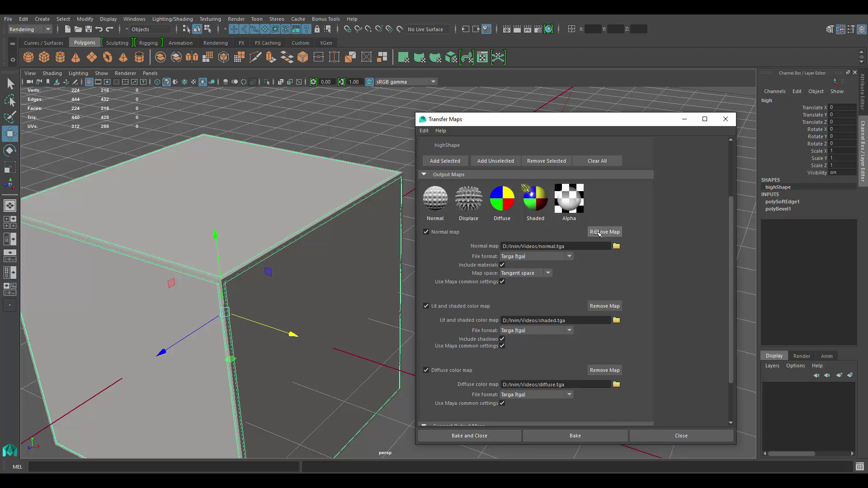
pyautogui.click(597, 232)
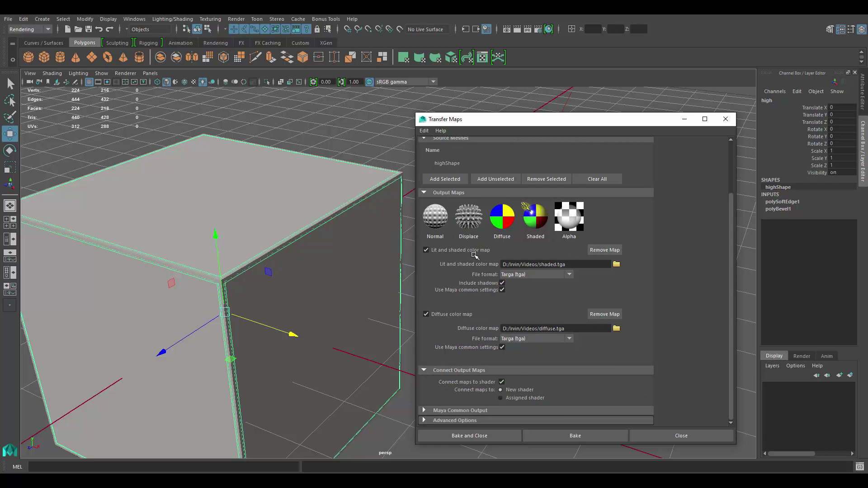
pyautogui.click(616, 253)
pyautogui.click(598, 313)
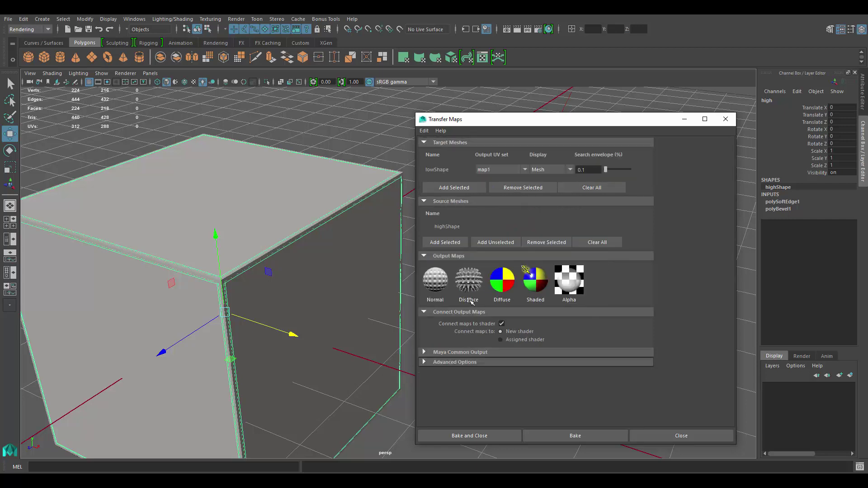
# Add diffuse and shaded output maps, saved as Targa files diffuse.tga and shaded.tga in the Videos folder
pyautogui.click(503, 279)
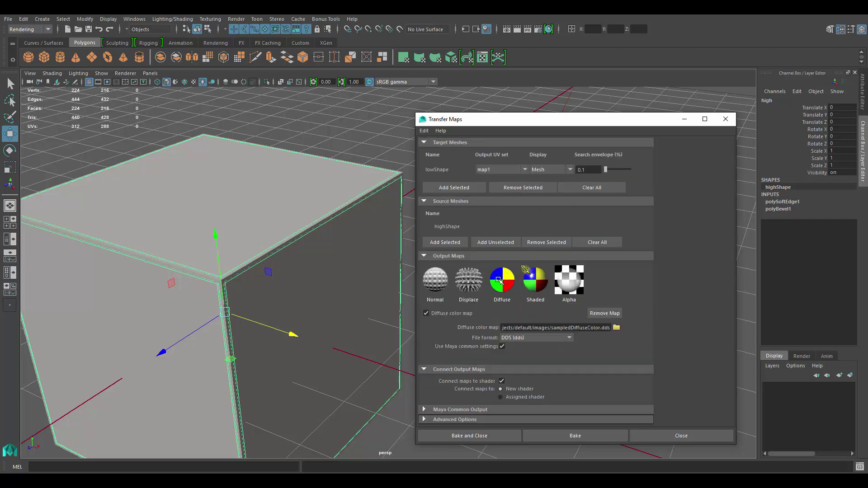
pyautogui.click(536, 279)
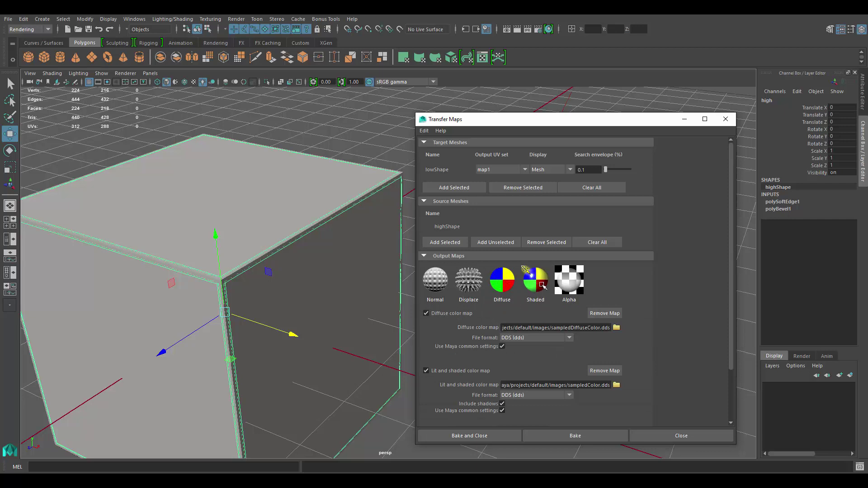
pyautogui.scroll(-1, 535, 289)
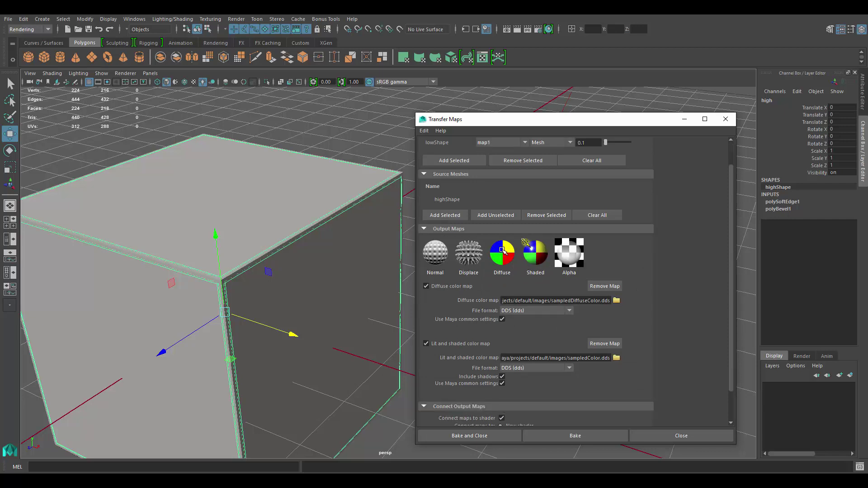
pyautogui.scroll(-1, 516, 261)
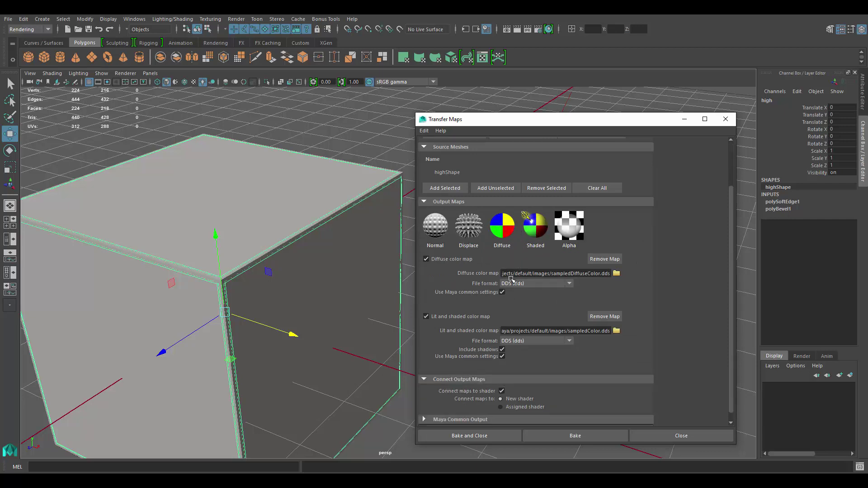
pyautogui.click(617, 274)
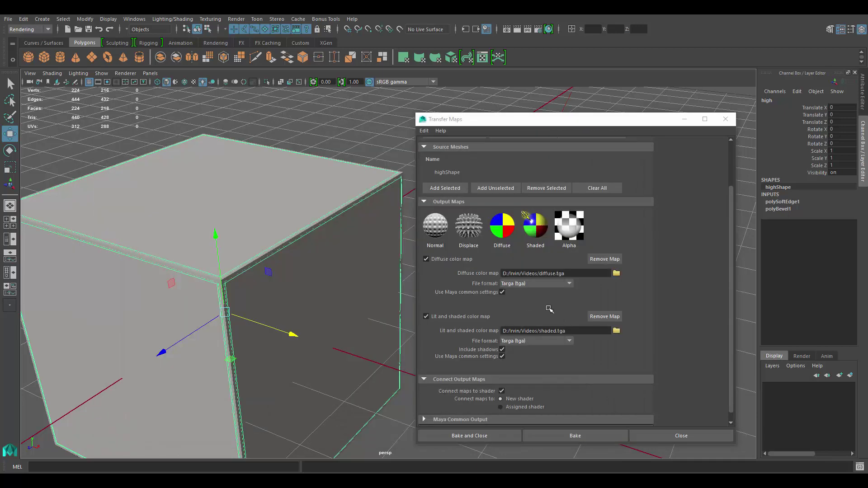
# Examine the common output and advanced bake settings, including map size, sampling quality and search method
pyautogui.scroll(-1, 659, 302)
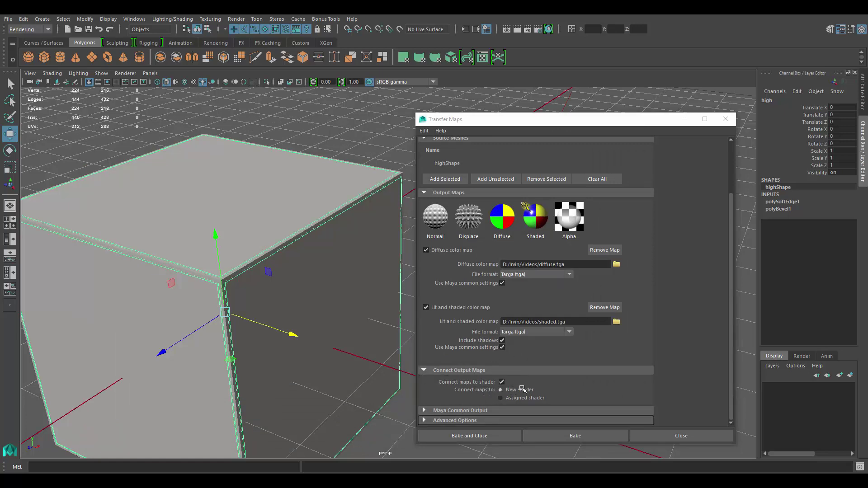
pyautogui.click(481, 411)
pyautogui.scroll(-5, 542, 378)
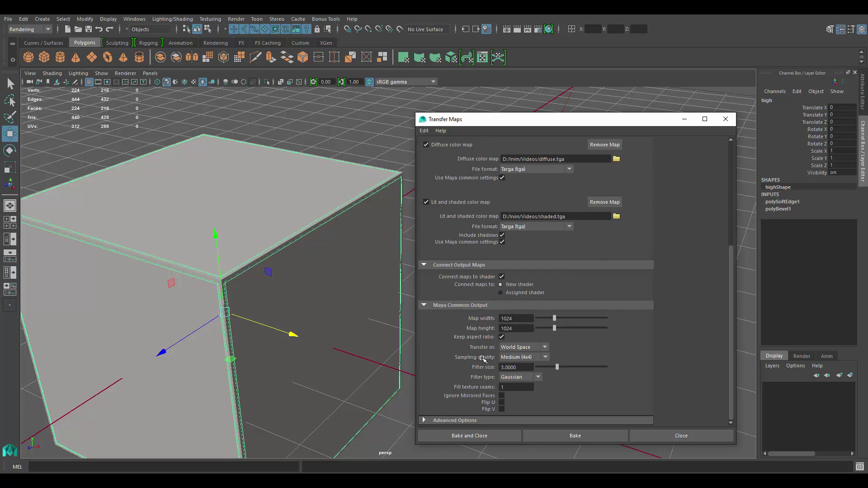
pyautogui.click(545, 357)
pyautogui.click(662, 354)
pyautogui.click(468, 420)
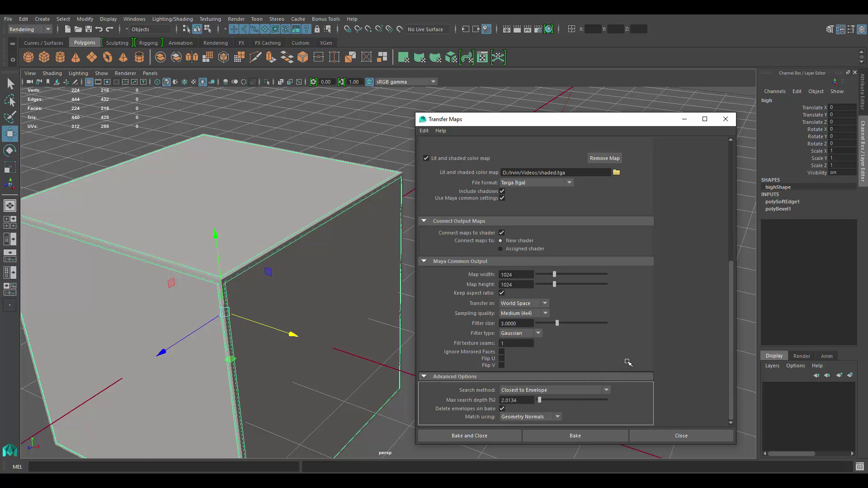
# Switch the target mesh display to Envelope and examine the envelope around the cubes' upper corner up close
pyautogui.scroll(5, 628, 362)
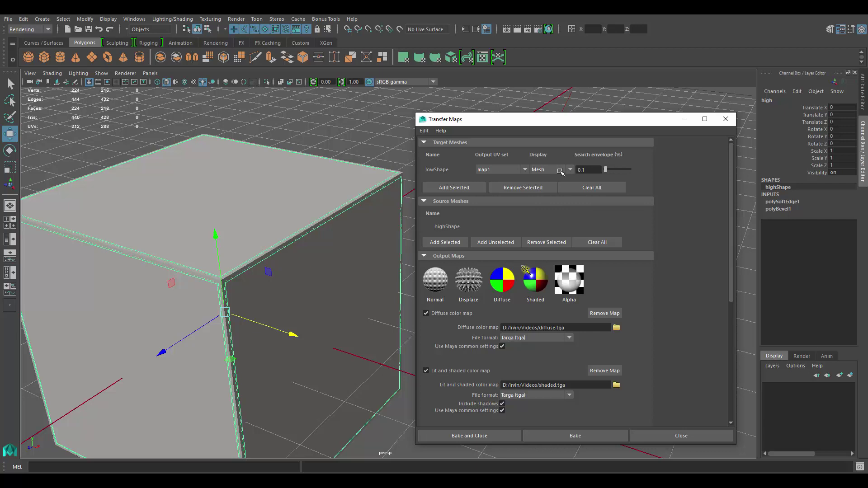
pyautogui.click(559, 172)
pyautogui.click(552, 186)
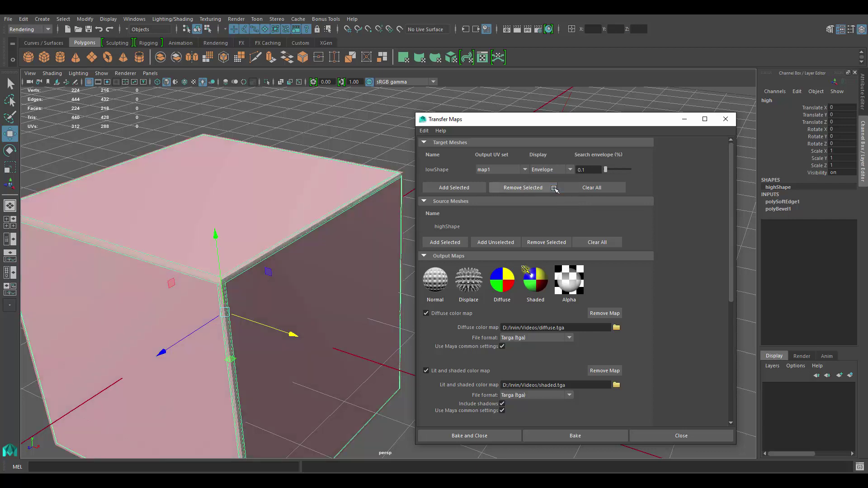
pyautogui.keyDown('alt'); pyautogui.moveTo(303, 288); pyautogui.dragTo(407, 294, button='middle'); pyautogui.keyUp('alt')
pyautogui.keyDown('alt'); pyautogui.moveTo(118, 268); pyautogui.dragTo(332, 303, button='right'); pyautogui.keyUp('alt')
pyautogui.keyDown('alt'); pyautogui.moveTo(331, 302); pyautogui.dragTo(207, 221); pyautogui.keyUp('alt')
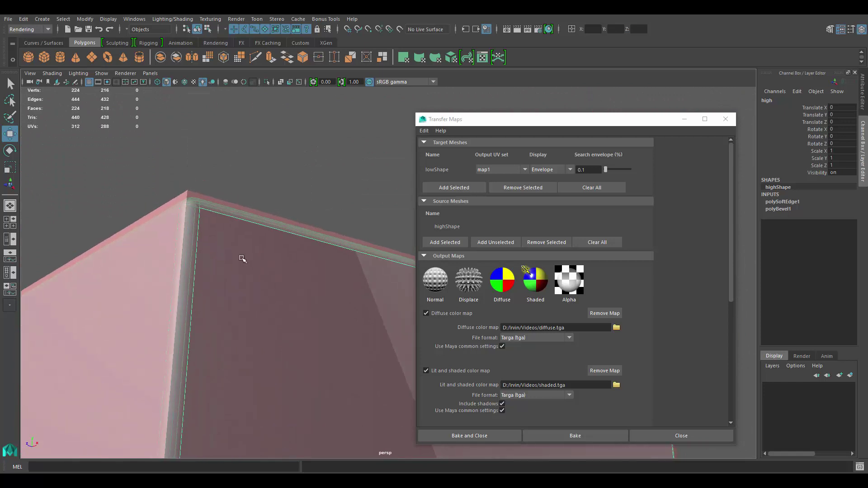
pyautogui.keyDown('alt'); pyautogui.moveTo(261, 236); pyautogui.dragTo(228, 265); pyautogui.keyUp('alt')
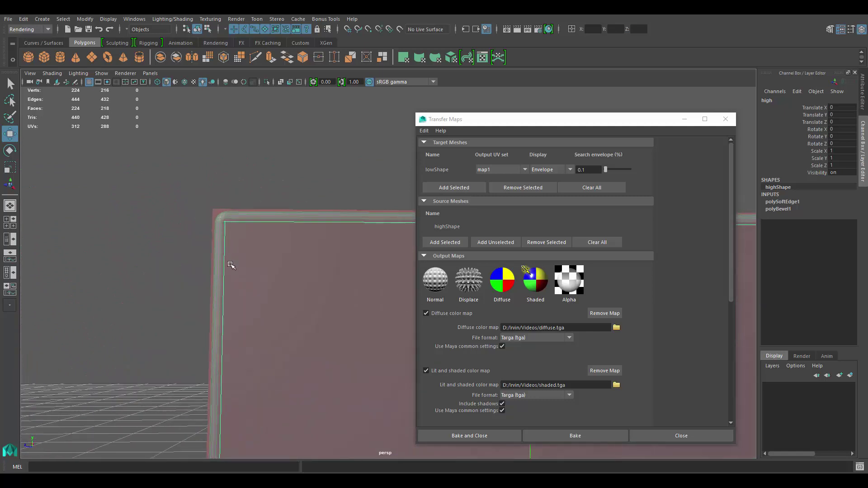
# Set the low cube's search envelope to 0.0% and select the envelope mesh
pyautogui.moveTo(592, 171); pyautogui.dragTo(567, 172)
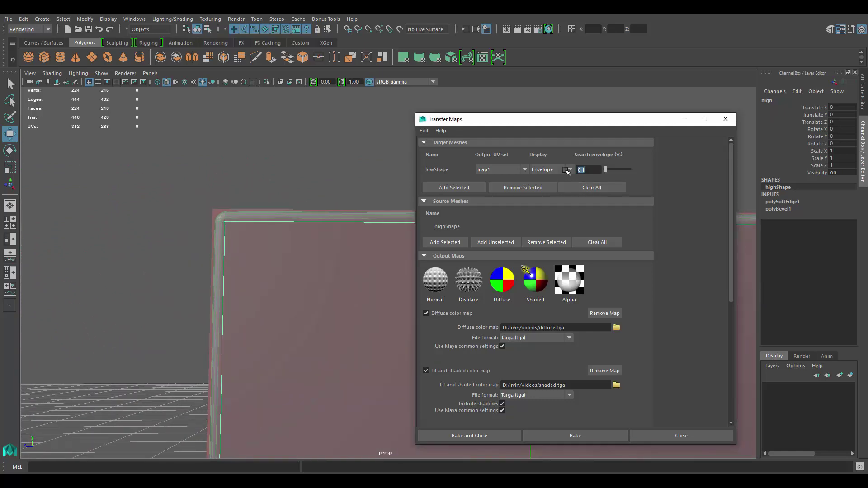
pyautogui.press('Return')
pyautogui.moveTo(238, 272); pyautogui.dragTo(303, 285)
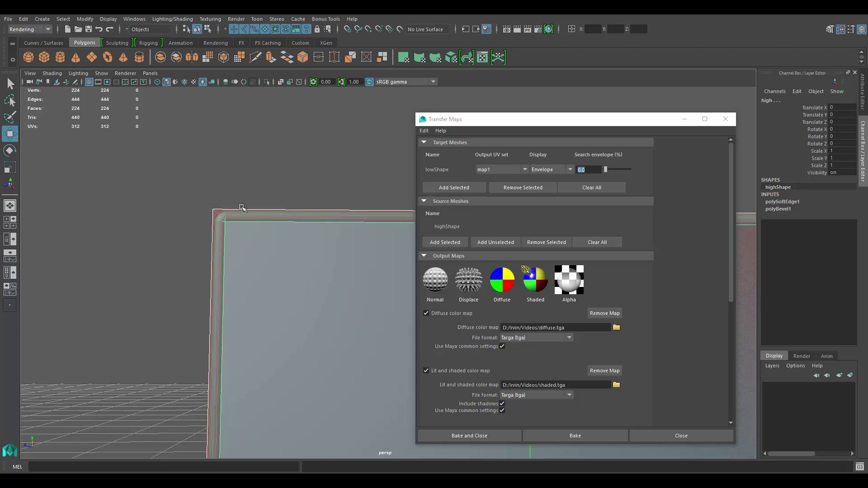
pyautogui.press('space')
pyautogui.click(211, 196)
pyautogui.press('space')
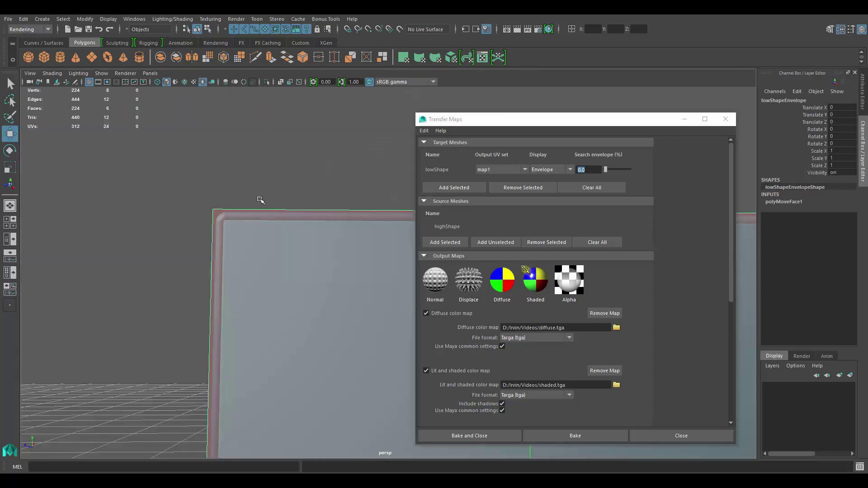
# Deselect the envelope mesh and examine it against the high cube's bevelled corner from several angles
pyautogui.keyDown('alt'); pyautogui.moveTo(259, 200); pyautogui.dragTo(304, 202); pyautogui.keyUp('alt')
pyautogui.click(197, 138)
pyautogui.keyDown('alt'); pyautogui.moveTo(263, 234); pyautogui.dragTo(272, 267); pyautogui.keyUp('alt')
pyautogui.keyDown('alt'); pyautogui.moveTo(271, 267); pyautogui.dragTo(183, 217, button='right'); pyautogui.keyUp('alt')
pyautogui.keyDown('alt'); pyautogui.moveTo(258, 245); pyautogui.dragTo(249, 262); pyautogui.keyUp('alt')
pyautogui.keyDown('alt'); pyautogui.moveTo(248, 262); pyautogui.dragTo(227, 252, button='right'); pyautogui.keyUp('alt')
pyautogui.keyDown('alt'); pyautogui.moveTo(227, 252); pyautogui.dragTo(349, 237); pyautogui.keyUp('alt')
# Set the low cube's search envelope to 0.1% and bake the diffuse and shaded maps
pyautogui.click(588, 168)
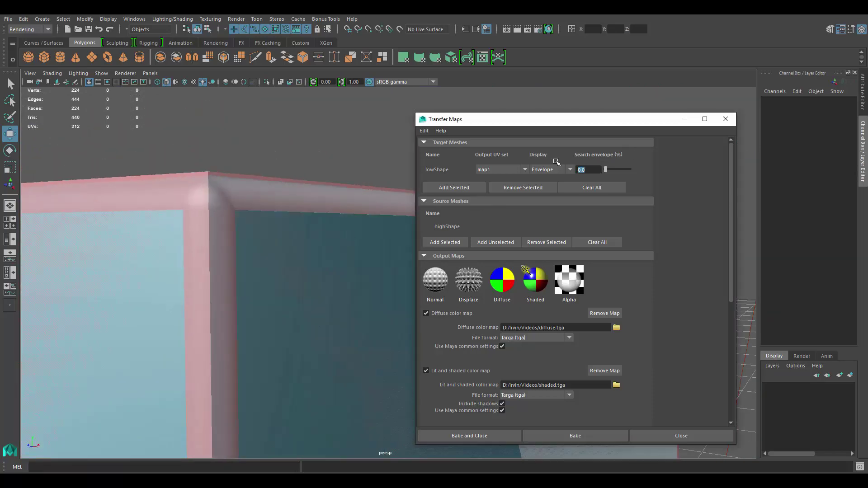
pyautogui.press('Return')
pyautogui.keyDown('alt'); pyautogui.moveTo(368, 200); pyautogui.dragTo(427, 294); pyautogui.keyUp('alt')
pyautogui.click(584, 436)
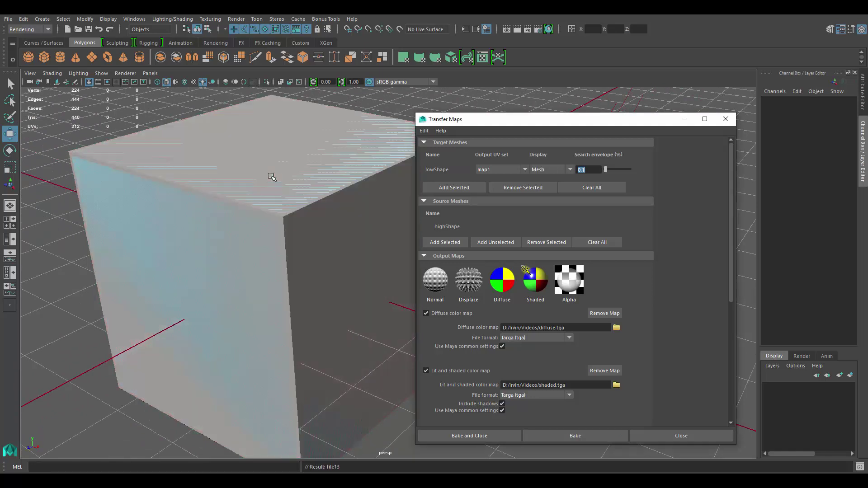
# Minimize the Transfer Maps window, move the low cube along X to about 249 beside the high cube, and deselect it
pyautogui.moveTo(606, 120); pyautogui.dragTo(582, 108)
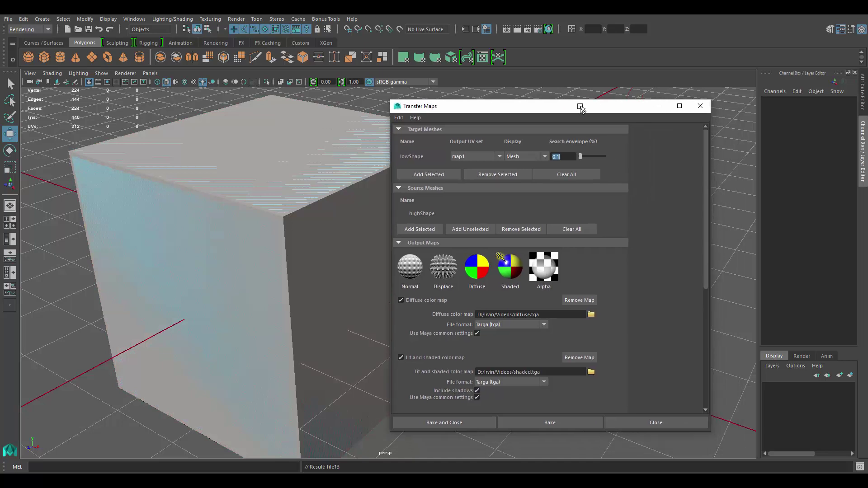
pyautogui.click(659, 106)
pyautogui.keyDown('alt'); pyautogui.moveTo(411, 195); pyautogui.dragTo(407, 194, button='middle'); pyautogui.keyUp('alt')
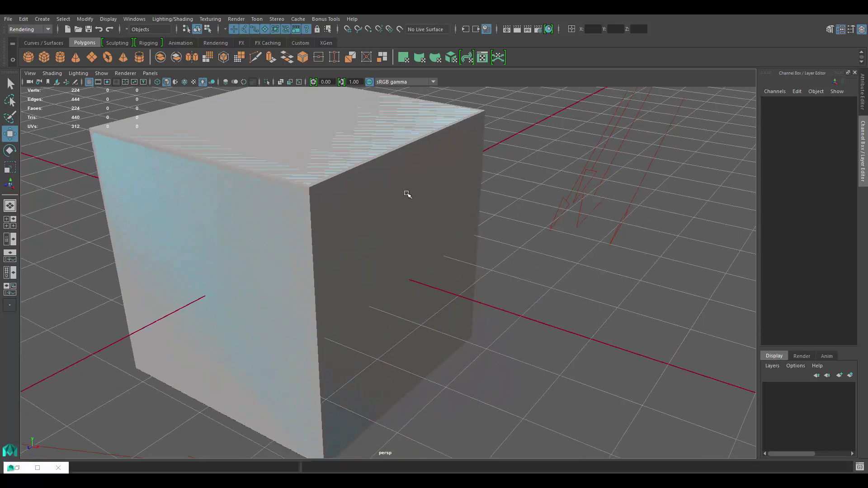
pyautogui.click(407, 192)
pyautogui.moveTo(369, 268); pyautogui.dragTo(669, 292)
pyautogui.scroll(-2, 588, 267)
pyautogui.keyDown('alt'); pyautogui.moveTo(495, 240); pyautogui.dragTo(297, 193, button='middle'); pyautogui.keyUp('alt')
pyautogui.click(555, 190)
pyautogui.keyDown('alt'); pyautogui.moveTo(556, 190); pyautogui.dragTo(559, 198); pyautogui.keyUp('alt')
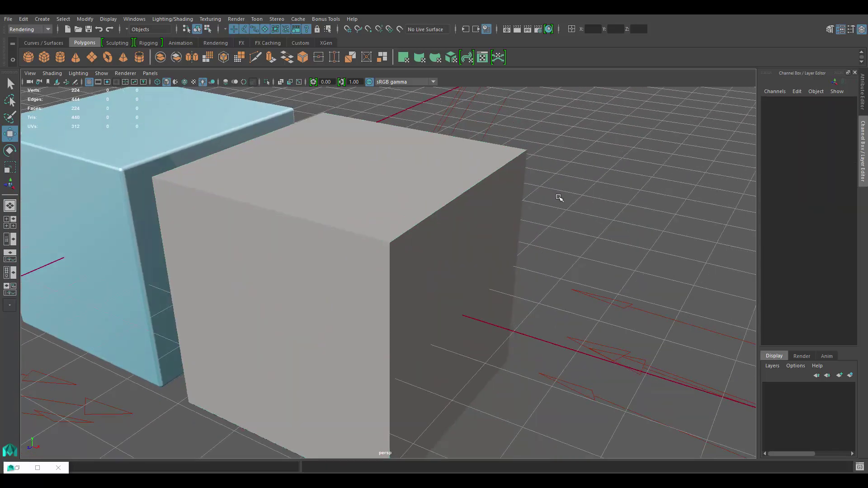
# Turn on textured display and compare the baked low cube with the high cube from several angles
pyautogui.press('6')
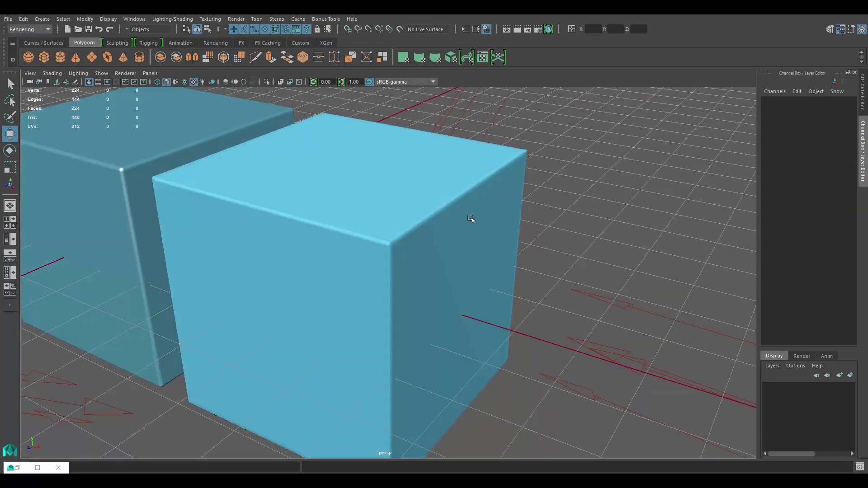
pyautogui.keyDown('alt'); pyautogui.moveTo(471, 218); pyautogui.dragTo(442, 229); pyautogui.keyUp('alt')
pyautogui.keyDown('alt'); pyautogui.moveTo(442, 229); pyautogui.dragTo(511, 239, button='middle'); pyautogui.keyUp('alt')
pyautogui.keyDown('alt'); pyautogui.moveTo(434, 231); pyautogui.dragTo(569, 219); pyautogui.keyUp('alt')
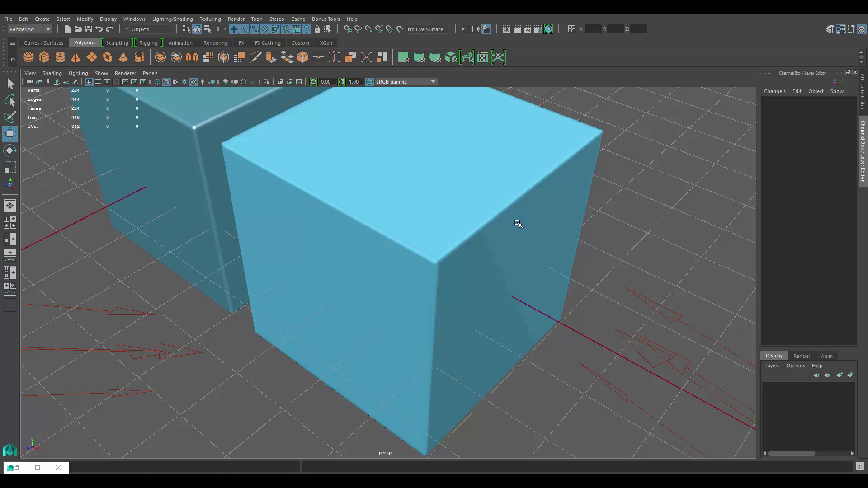
pyautogui.keyDown('alt'); pyautogui.moveTo(518, 224); pyautogui.dragTo(428, 203); pyautogui.keyUp('alt')
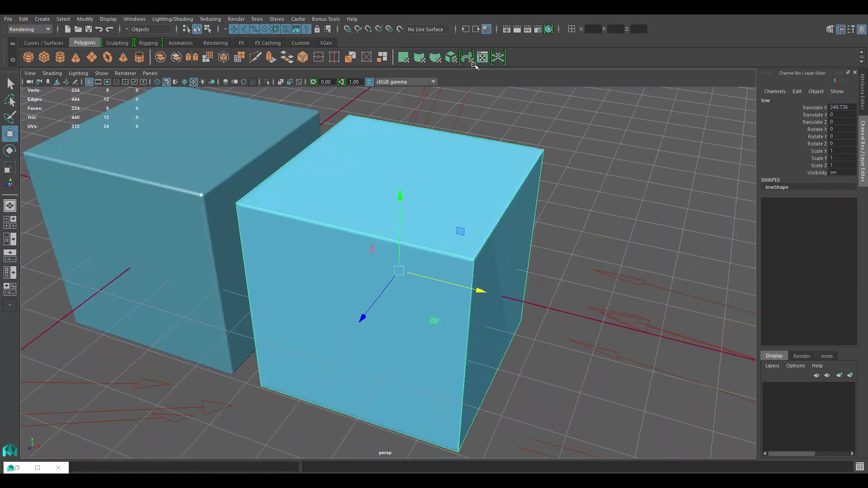
# Select the low cube and examine its baked bevel highlights up close at the front corner
pyautogui.click(582, 148)
pyautogui.keyDown('alt'); pyautogui.moveTo(582, 149); pyautogui.dragTo(507, 229, button='right'); pyautogui.keyUp('alt')
pyautogui.click(484, 219)
pyautogui.keyDown('alt'); pyautogui.moveTo(507, 229); pyautogui.dragTo(500, 196, button='middle'); pyautogui.keyUp('alt')
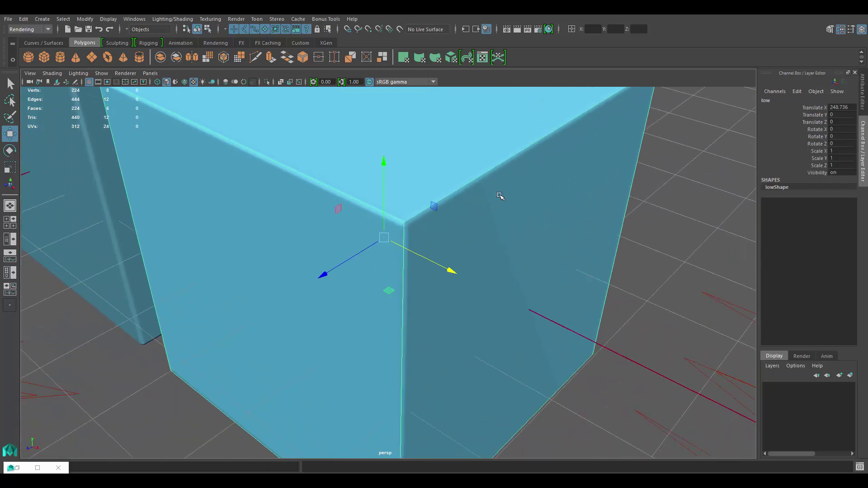
pyautogui.keyDown('alt'); pyautogui.moveTo(500, 196); pyautogui.dragTo(519, 140, button='right'); pyautogui.keyUp('alt')
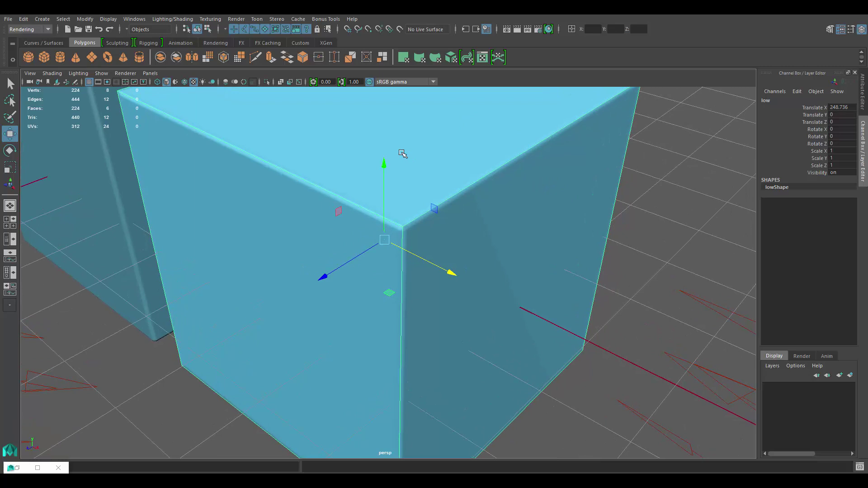
# Show the low cube's UV layout in the UV Editor and examine its shells against the baked texture
pyautogui.click(482, 57)
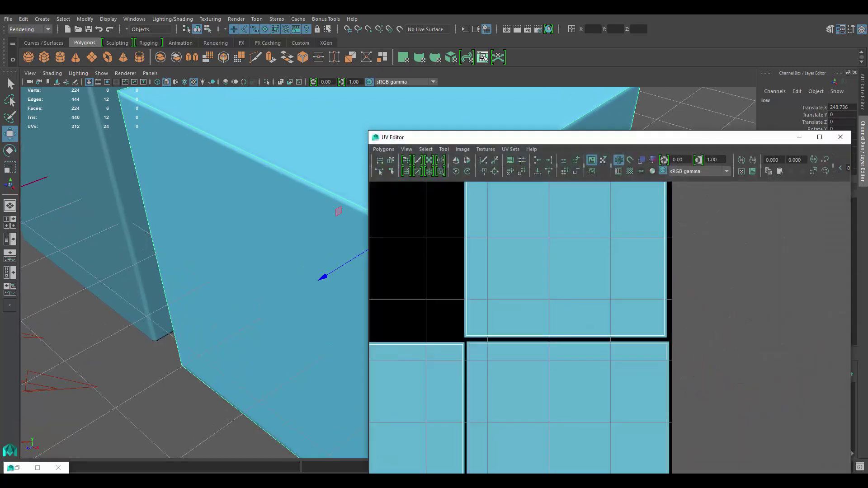
pyautogui.press('f')
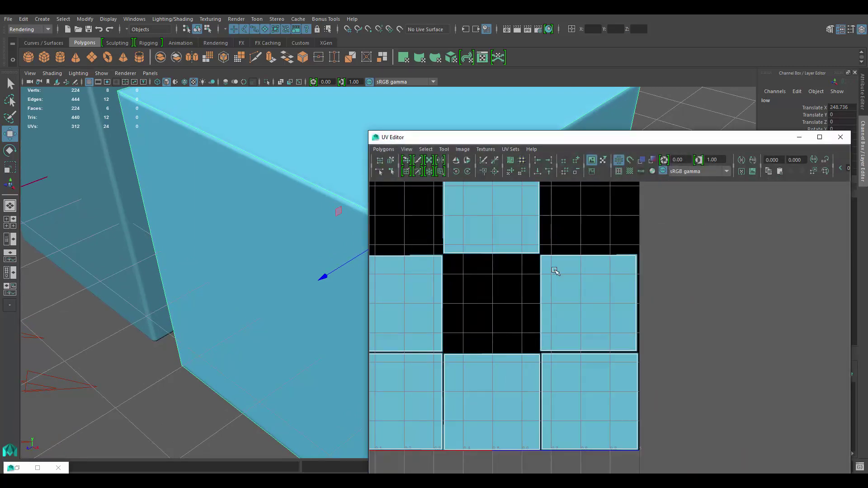
pyautogui.scroll(-2, 555, 271)
pyautogui.keyDown('alt'); pyautogui.moveTo(540, 277); pyautogui.dragTo(577, 275, button='middle'); pyautogui.keyUp('alt')
pyautogui.scroll(3, 557, 268)
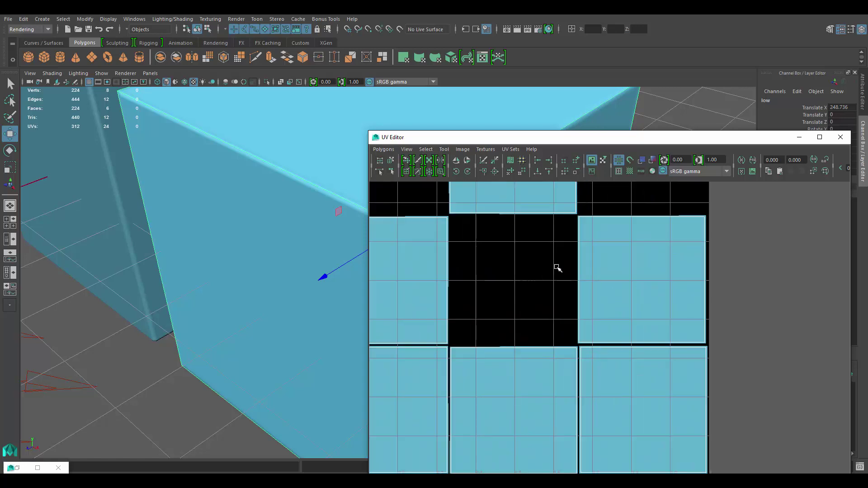
pyautogui.keyDown('alt'); pyautogui.moveTo(525, 243); pyautogui.dragTo(589, 291, button='middle'); pyautogui.keyUp('alt')
pyautogui.scroll(1, 577, 287)
pyautogui.keyDown('alt'); pyautogui.moveTo(333, 187); pyautogui.dragTo(260, 205, button='middle'); pyautogui.keyUp('alt')
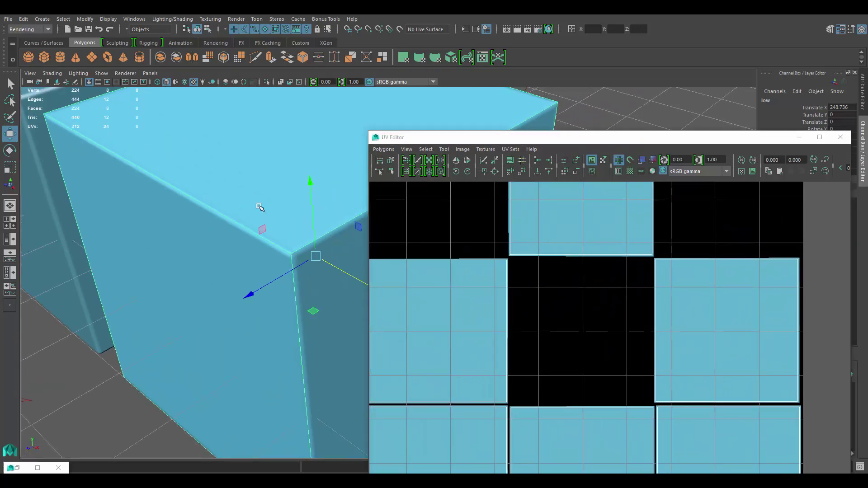
pyautogui.scroll(-2, 244, 197)
pyautogui.keyDown('alt'); pyautogui.moveTo(630, 269); pyautogui.dragTo(626, 238, button='middle'); pyautogui.keyUp('alt')
pyautogui.scroll(-2, 601, 226)
pyautogui.scroll(1, 498, 187)
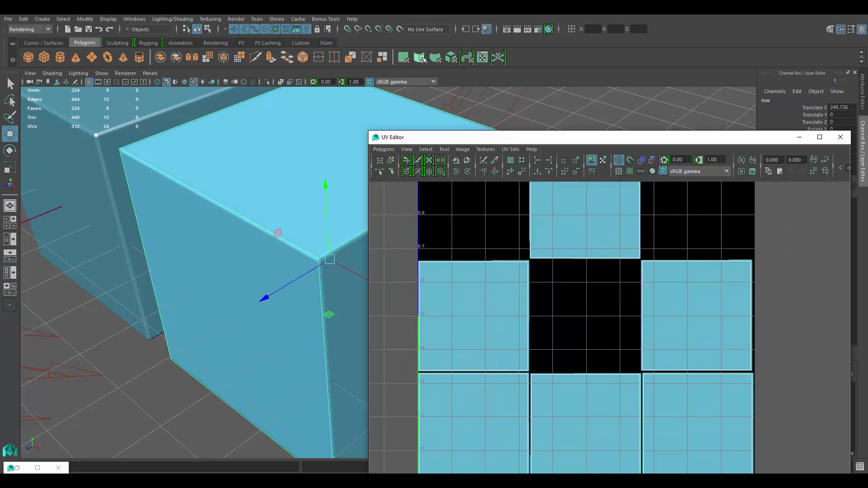
# Try automatic UV mapping on the low cube, close the UV Editor, and examine the texture placement in object mode
pyautogui.click(450, 58)
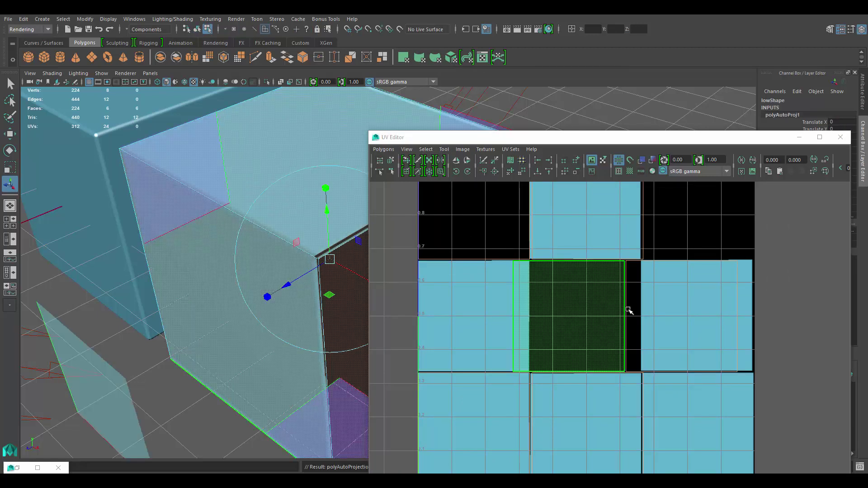
pyautogui.scroll(-2, 508, 243)
pyautogui.scroll(1, 679, 236)
pyautogui.click(679, 236)
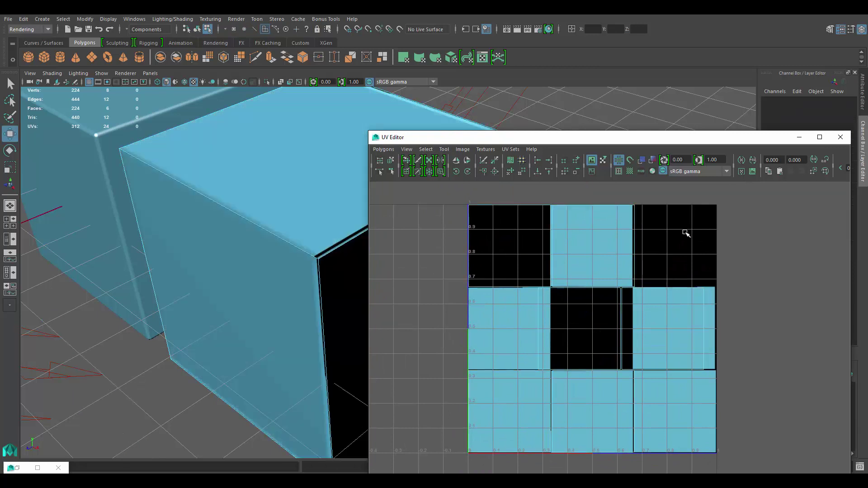
pyautogui.click(841, 138)
pyautogui.keyDown('alt'); pyautogui.moveTo(289, 233); pyautogui.dragTo(368, 258, button='middle'); pyautogui.keyUp('alt')
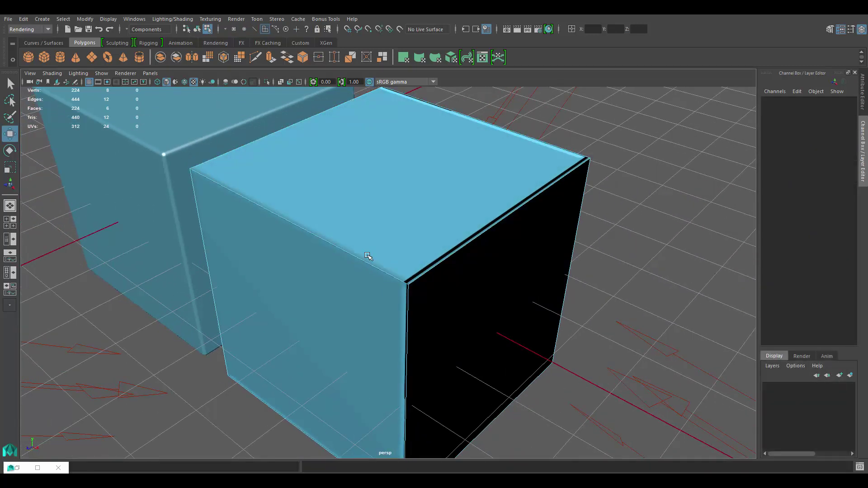
pyautogui.keyDown('alt'); pyautogui.moveTo(368, 258); pyautogui.dragTo(422, 272, button='right'); pyautogui.keyUp('alt')
pyautogui.press('F8')
pyautogui.keyDown('alt'); pyautogui.moveTo(560, 198); pyautogui.dragTo(408, 244, button='right'); pyautogui.keyUp('alt')
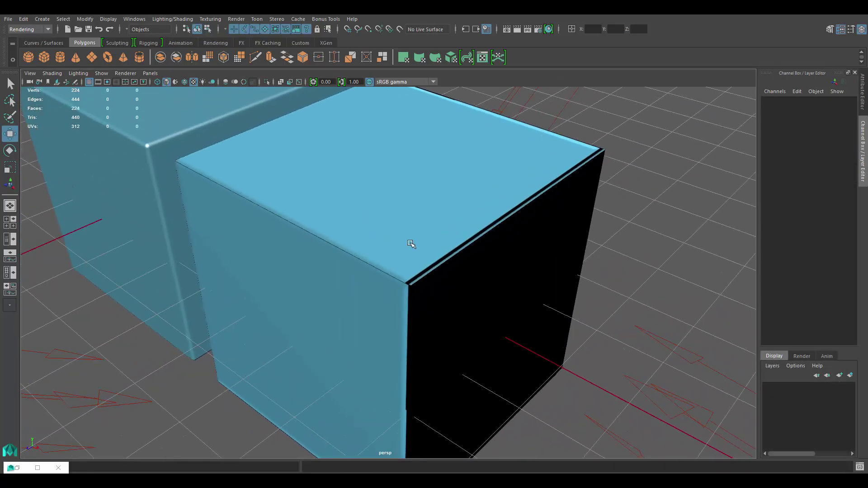
pyautogui.keyDown('alt'); pyautogui.moveTo(409, 244); pyautogui.dragTo(478, 220); pyautogui.keyUp('alt')
# Undo the automatic UV mapping on the low cube and deselect it
pyautogui.hotkey('ctrl', 'z')
pyautogui.hotkey('ctrl', 'z')
pyautogui.hotkey('ctrl', 'z')
pyautogui.moveTo(396, 198); pyautogui.dragTo(432, 186, button='right')
pyautogui.click(674, 134)
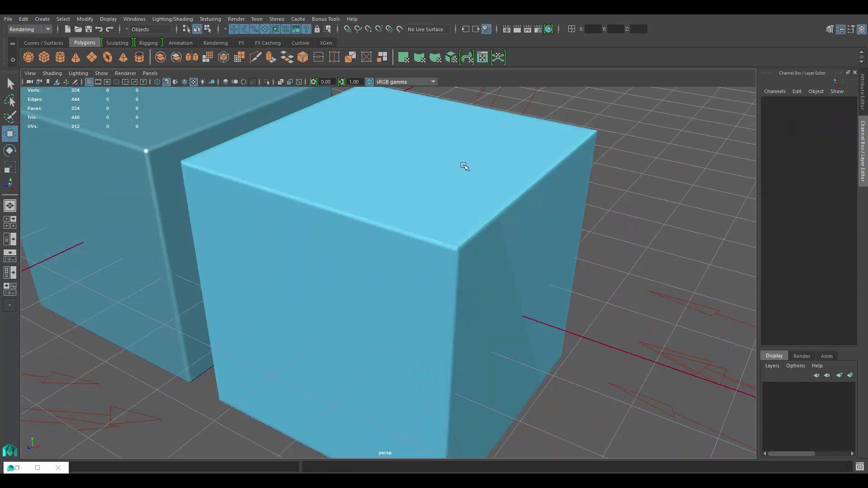
# Compare the low cube with and without textured display, ending with textures on and its front corner in close view
pyautogui.keyDown('alt'); pyautogui.moveTo(413, 215); pyautogui.dragTo(439, 220, button='right'); pyautogui.keyUp('alt')
pyautogui.keyDown('alt'); pyautogui.moveTo(440, 221); pyautogui.dragTo(416, 177); pyautogui.keyUp('alt')
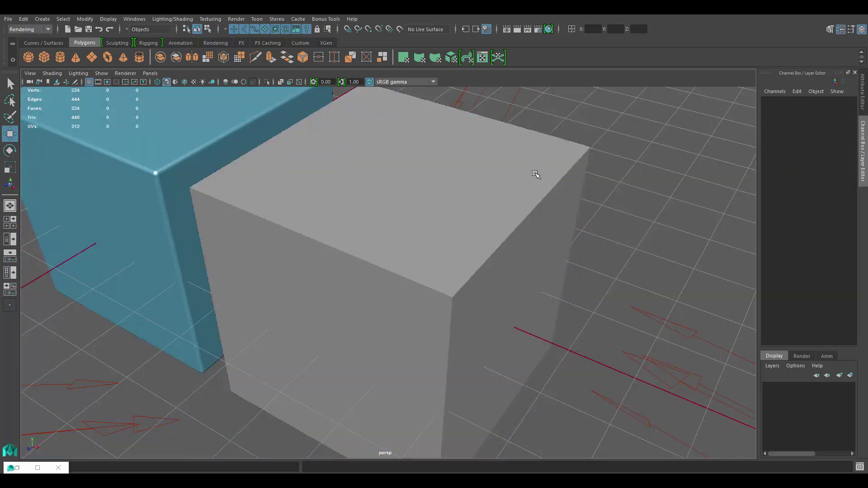
pyautogui.press('6')
pyautogui.keyDown('alt'); pyautogui.moveTo(496, 167); pyautogui.dragTo(575, 225, button='right'); pyautogui.keyUp('alt')
pyautogui.keyDown('alt'); pyautogui.moveTo(442, 173); pyautogui.dragTo(412, 153, button='middle'); pyautogui.keyUp('alt')
pyautogui.keyDown('alt'); pyautogui.moveTo(413, 153); pyautogui.dragTo(441, 136, button='right'); pyautogui.keyUp('alt')
# Select the low cube, check its full UV layout in the UV Editor, and close the editor
pyautogui.click(442, 108)
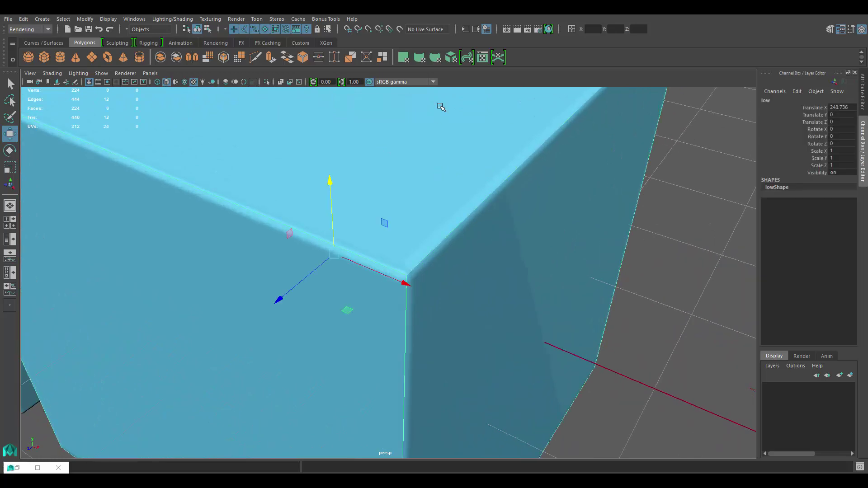
pyautogui.click(480, 55)
pyautogui.keyDown('alt'); pyautogui.moveTo(651, 267); pyautogui.dragTo(666, 246, button='right'); pyautogui.keyUp('alt')
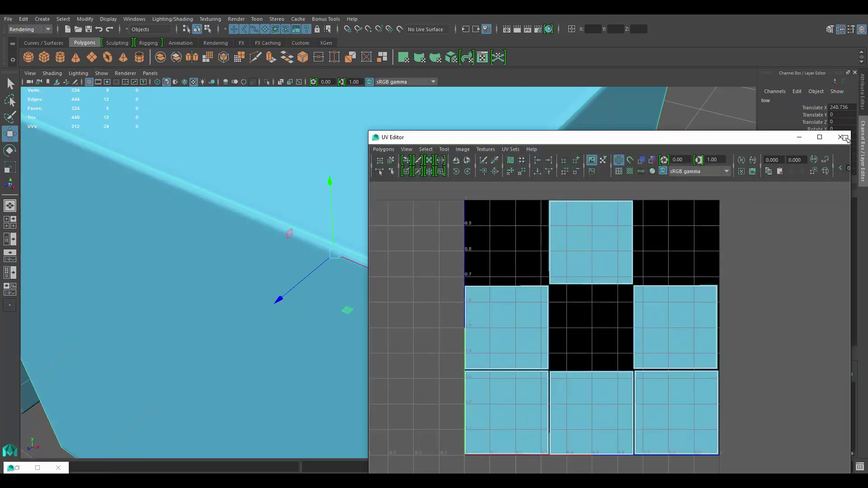
pyautogui.click(841, 136)
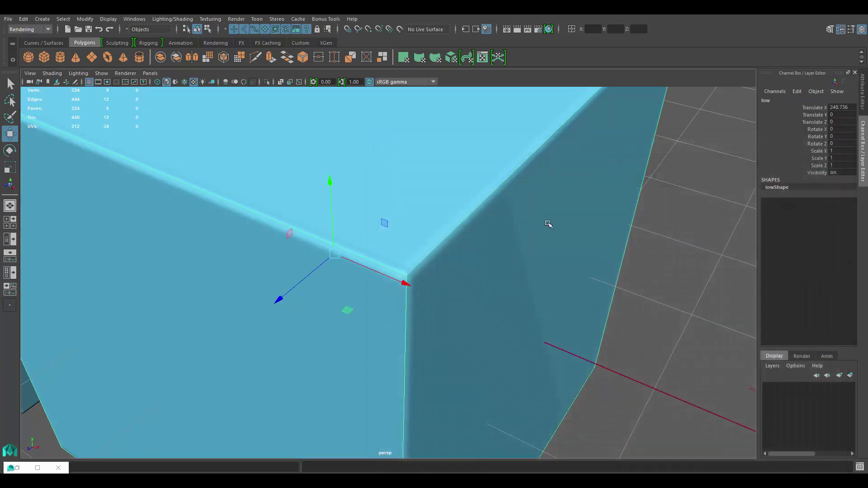
# Deselect the low cube and examine its baked edges and corner from several angles and distances
pyautogui.keyDown('alt'); pyautogui.moveTo(549, 223); pyautogui.dragTo(400, 267); pyautogui.keyUp('alt')
pyautogui.click(617, 201)
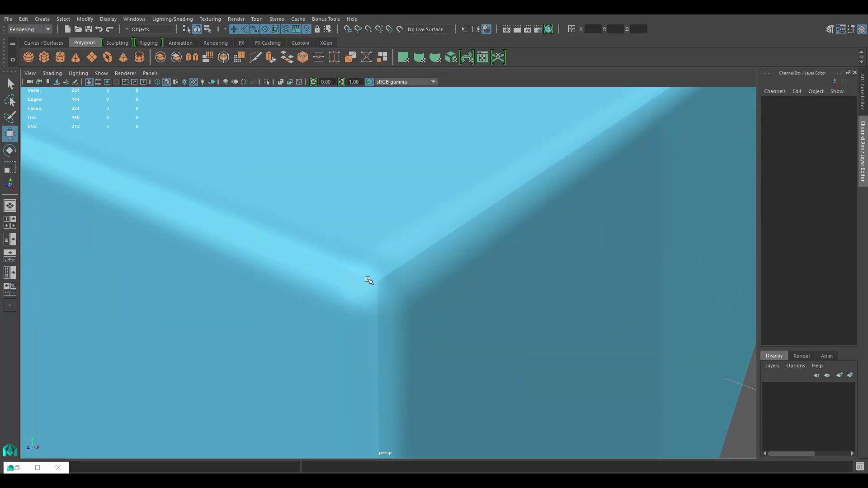
pyautogui.keyDown('alt'); pyautogui.moveTo(392, 340); pyautogui.dragTo(378, 250, button='right'); pyautogui.keyUp('alt')
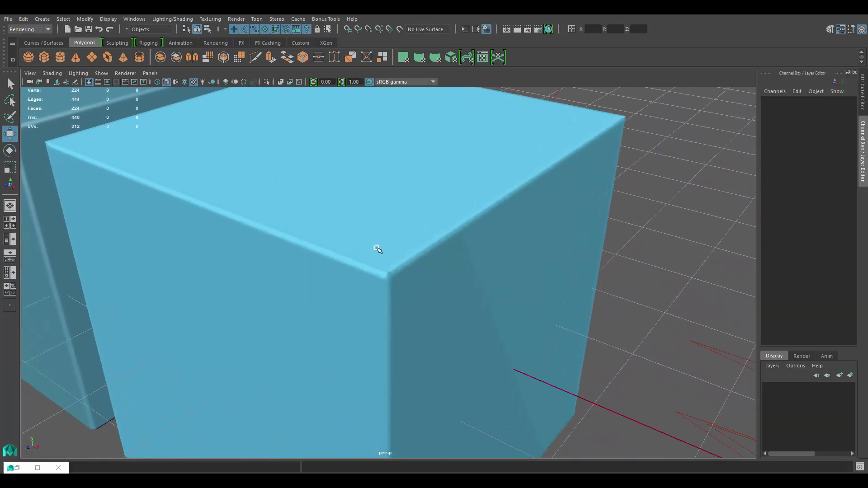
pyautogui.keyDown('alt'); pyautogui.moveTo(448, 240); pyautogui.dragTo(455, 248); pyautogui.keyUp('alt')
pyautogui.keyDown('alt'); pyautogui.moveTo(456, 247); pyautogui.dragTo(455, 301, button='right'); pyautogui.keyUp('alt')
pyautogui.keyDown('alt'); pyautogui.moveTo(455, 300); pyautogui.dragTo(420, 245, button='middle'); pyautogui.keyUp('alt')
pyautogui.keyDown('alt'); pyautogui.moveTo(421, 244); pyautogui.dragTo(496, 299, button='right'); pyautogui.keyUp('alt')
pyautogui.keyDown('alt'); pyautogui.moveTo(366, 289); pyautogui.dragTo(423, 222); pyautogui.keyUp('alt')
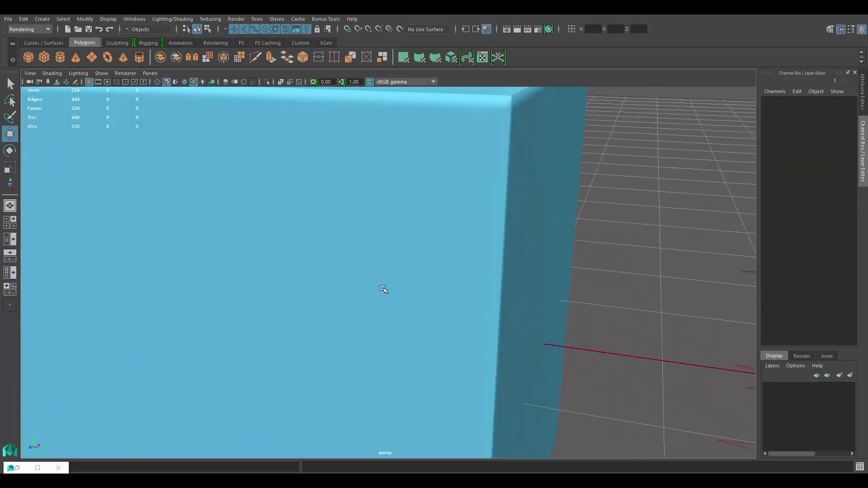
pyautogui.keyDown('alt'); pyautogui.moveTo(386, 290); pyautogui.dragTo(312, 173, button='right'); pyautogui.keyUp('alt')
pyautogui.scroll(-3, 337, 237)
pyautogui.scroll(5, 310, 252)
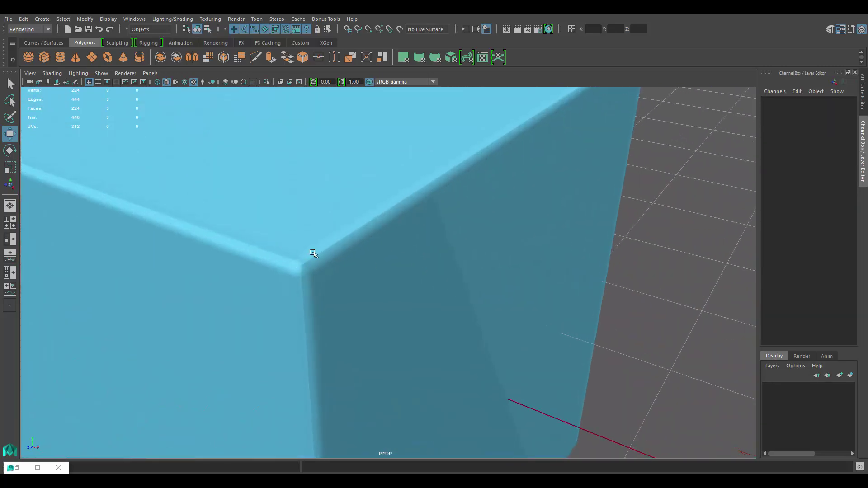
# Compare the low cube's front corner in untextured shading with its textured display
pyautogui.press('5')
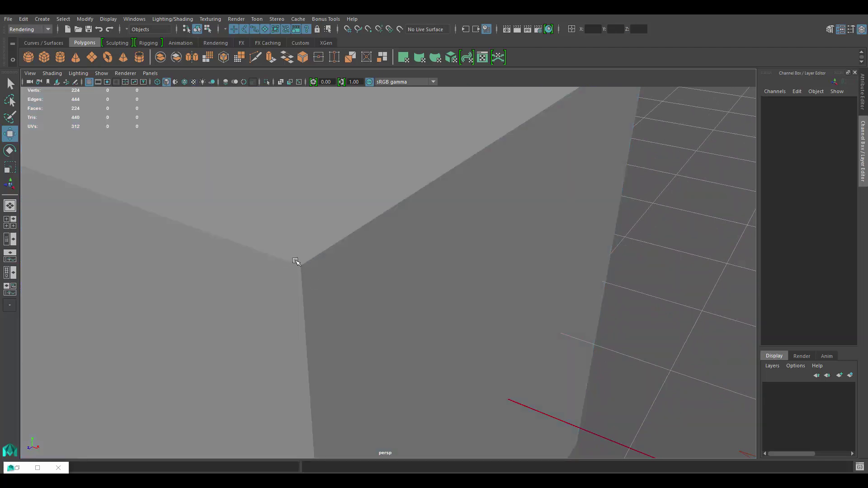
pyautogui.press('6')
pyautogui.scroll(-5, 345, 233)
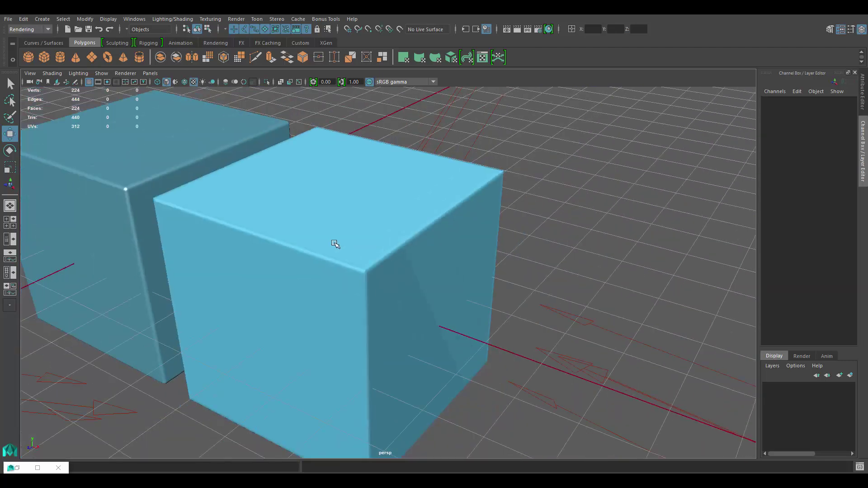
# Switch the viewport to flat lighting and examine the low cube's baked shading from all around
pyautogui.keyDown('alt'); pyautogui.moveTo(308, 248); pyautogui.dragTo(357, 245); pyautogui.keyUp('alt')
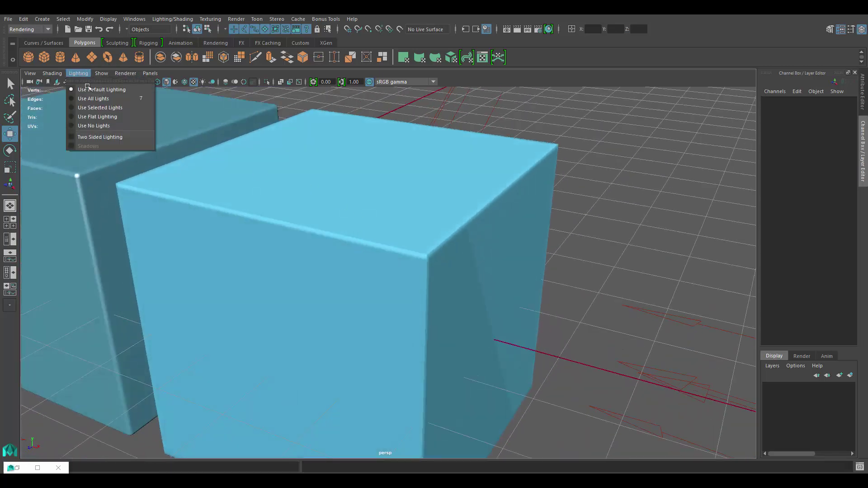
pyautogui.click(116, 117)
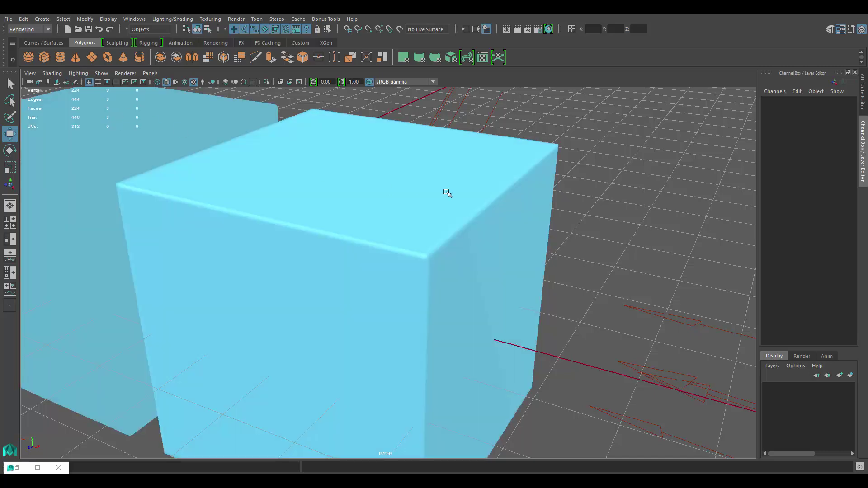
pyautogui.scroll(5, 529, 202)
pyautogui.keyDown('alt'); pyautogui.moveTo(545, 299); pyautogui.dragTo(383, 305); pyautogui.keyUp('alt')
pyautogui.scroll(3, 544, 304)
pyautogui.scroll(-3, 513, 299)
pyautogui.keyDown('alt'); pyautogui.moveTo(384, 305); pyautogui.dragTo(293, 235, button='right'); pyautogui.keyUp('alt')
pyautogui.moveTo(464, 310)
pyautogui.keyDown('alt'); pyautogui.mouseDown()
pyautogui.moveTo(437, 250)
pyautogui.moveTo(493, 271)
pyautogui.moveTo(512, 257)
pyautogui.moveTo(556, 268)
pyautogui.moveTo(335, 319)
pyautogui.moveTo(398, 300)
pyautogui.moveTo(457, 298)
pyautogui.mouseUp(); pyautogui.keyUp('alt')
pyautogui.keyDown('alt'); pyautogui.moveTo(457, 299); pyautogui.dragTo(359, 255, button='right'); pyautogui.keyUp('alt')
pyautogui.keyDown('alt'); pyautogui.moveTo(361, 256); pyautogui.dragTo(297, 253); pyautogui.keyUp('alt')
pyautogui.scroll(5, 460, 252)
pyautogui.scroll(-4, 461, 252)
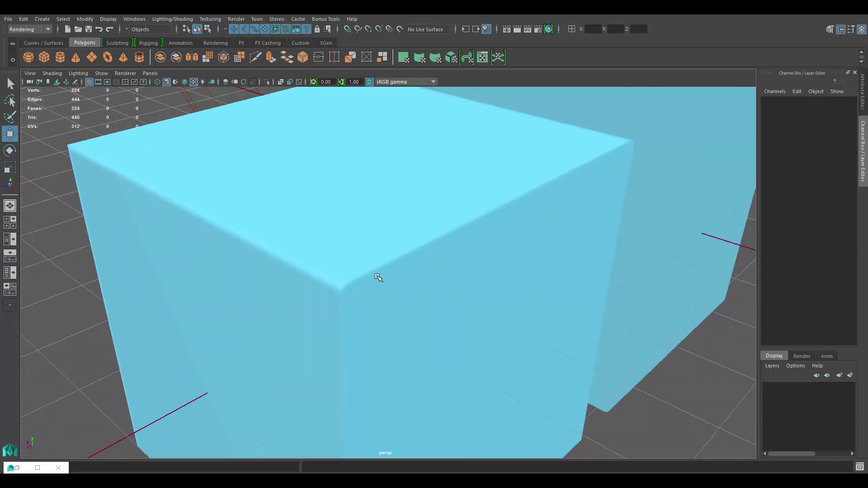
pyautogui.keyDown('alt'); pyautogui.moveTo(376, 275); pyautogui.dragTo(486, 268); pyautogui.keyUp('alt')
pyautogui.scroll(-3, 485, 268)
pyautogui.keyDown('alt'); pyautogui.moveTo(416, 285); pyautogui.dragTo(413, 217, button='middle'); pyautogui.keyUp('alt')
pyautogui.moveTo(413, 217)
pyautogui.keyDown('alt'); pyautogui.mouseDown()
pyautogui.moveTo(438, 246)
pyautogui.moveTo(410, 226)
pyautogui.mouseUp(); pyautogui.keyUp('alt')
# Select the low cube and view the shaded.tga image connected to the ambient color of its lambert6 material
pyautogui.click(449, 224)
pyautogui.click(862, 98)
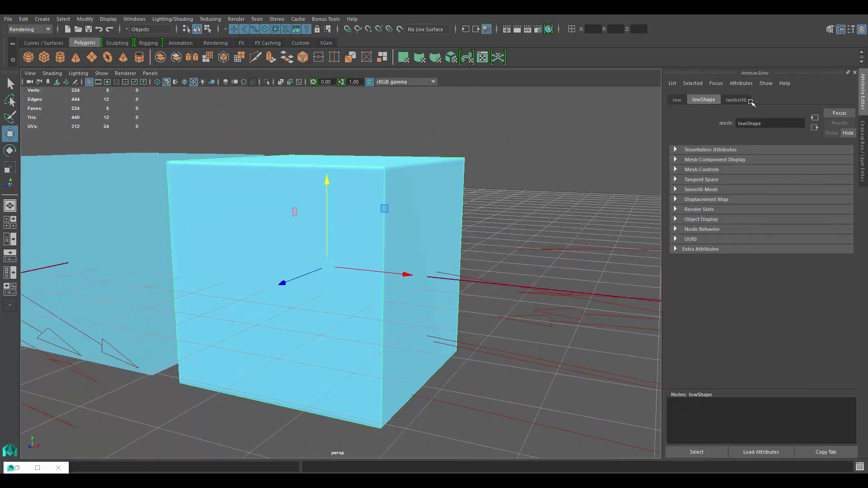
pyautogui.click(737, 100)
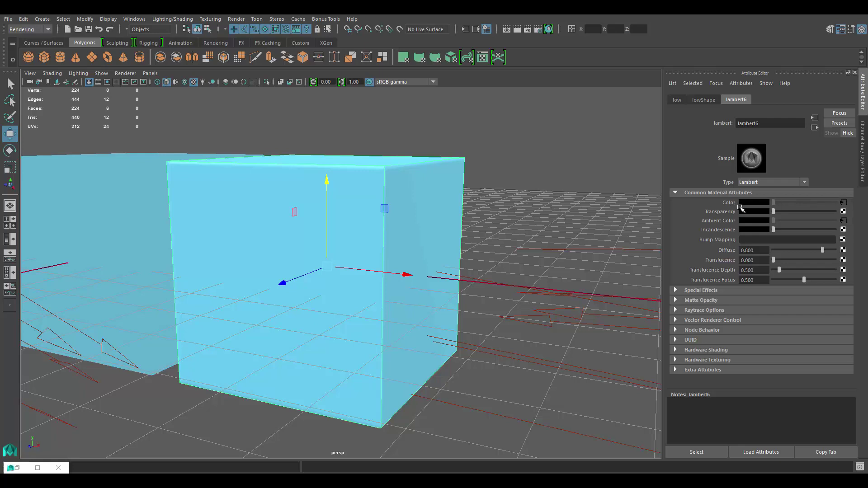
pyautogui.click(843, 220)
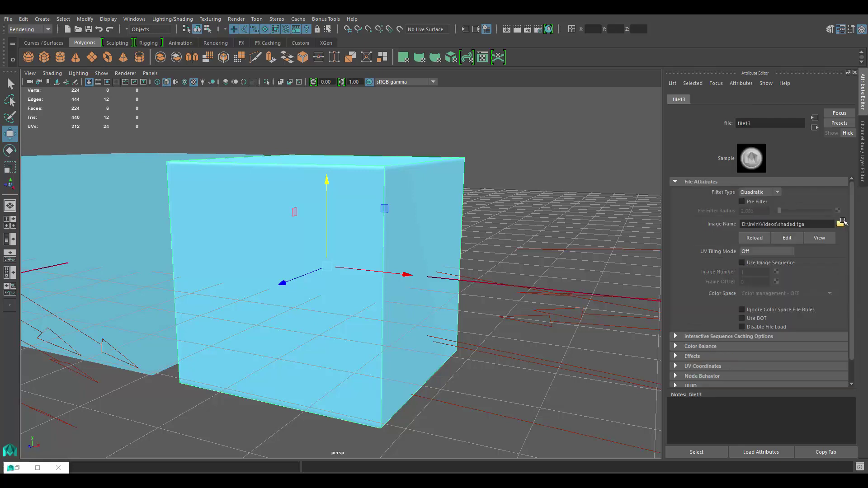
pyautogui.click(820, 237)
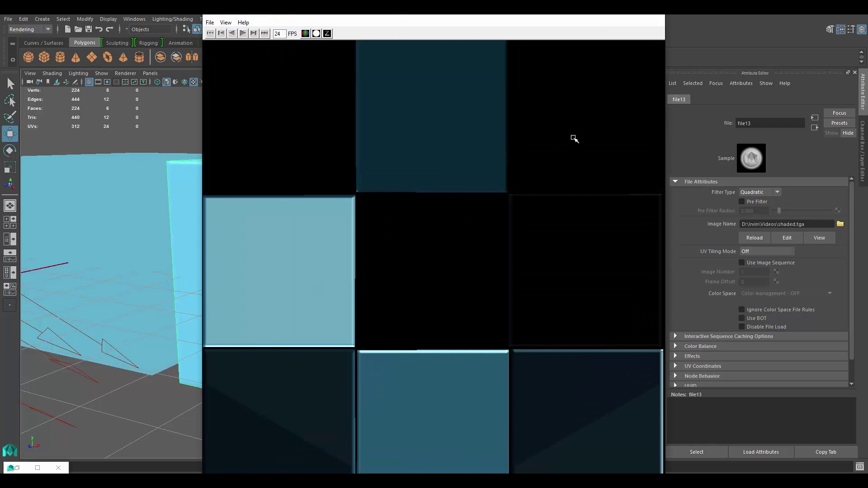
pyautogui.click(655, 21)
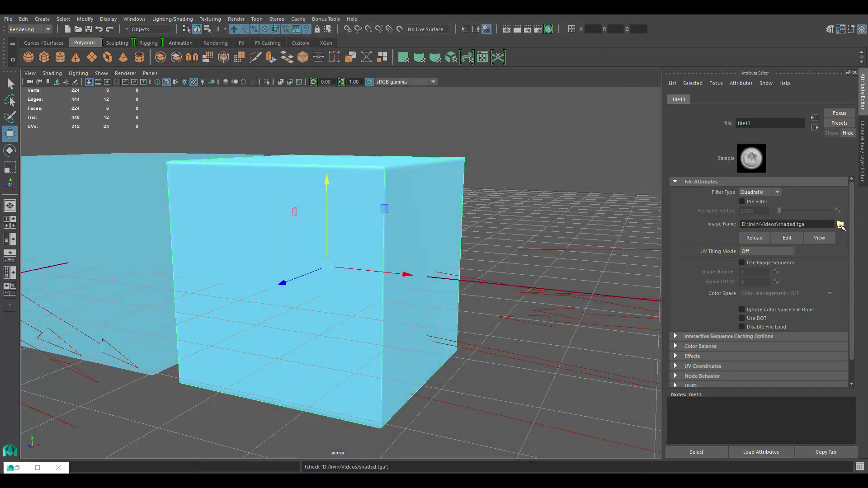
# Return to the lambert6 material and view the diffuse.tga image connected to its color
pyautogui.click(375, 206)
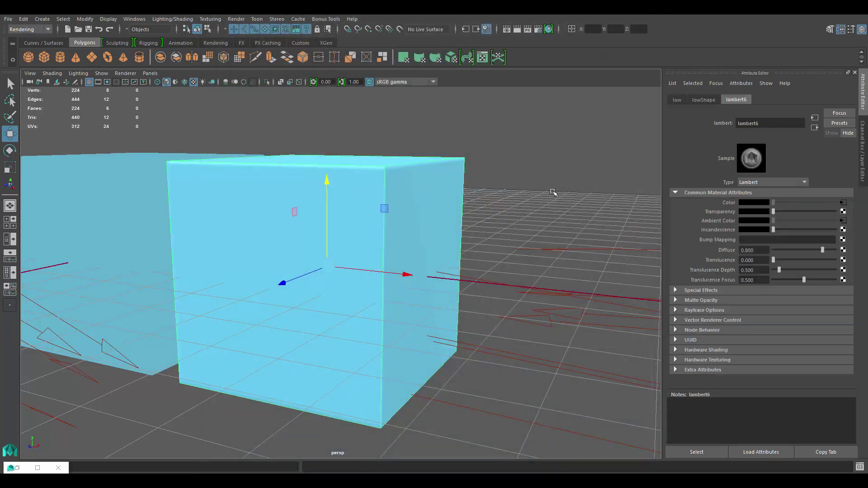
pyautogui.click(844, 204)
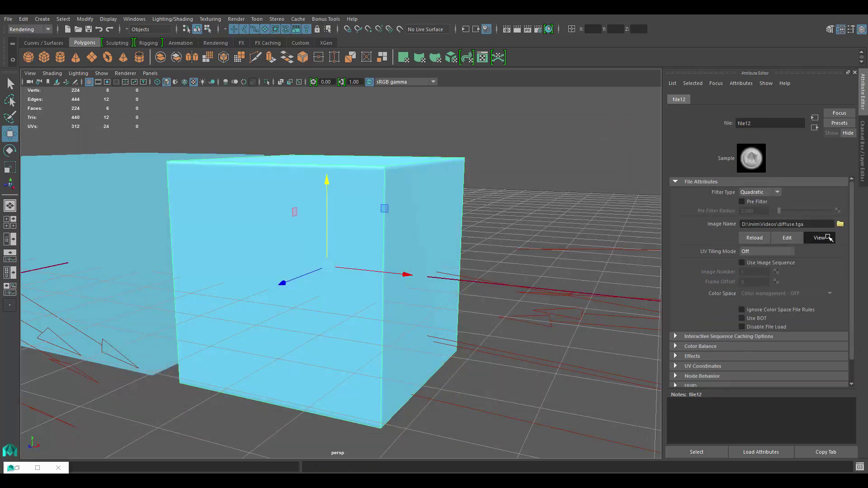
pyautogui.click(819, 238)
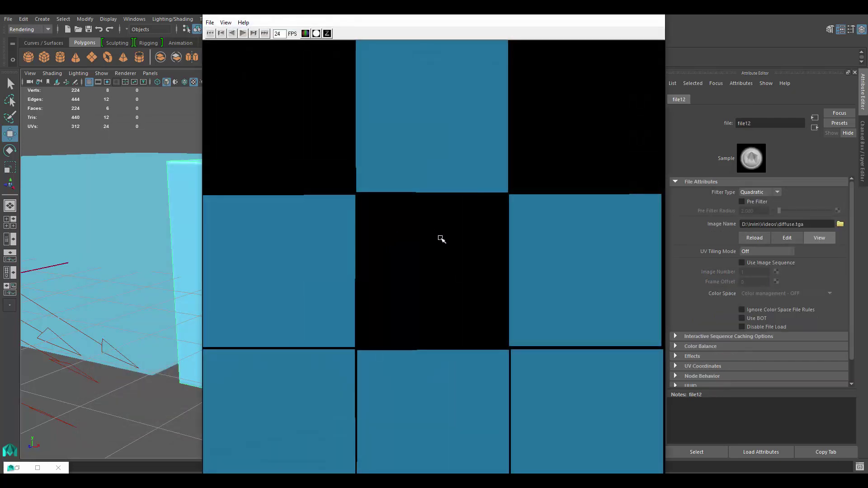
pyautogui.click(654, 17)
# Deselect the low cube, switch to Photoshop, and replace the unsaved layered document with a freshly opened diffuse.tga
pyautogui.keyDown('alt'); pyautogui.moveTo(428, 200); pyautogui.dragTo(468, 196); pyautogui.keyUp('alt')
pyautogui.click(522, 172)
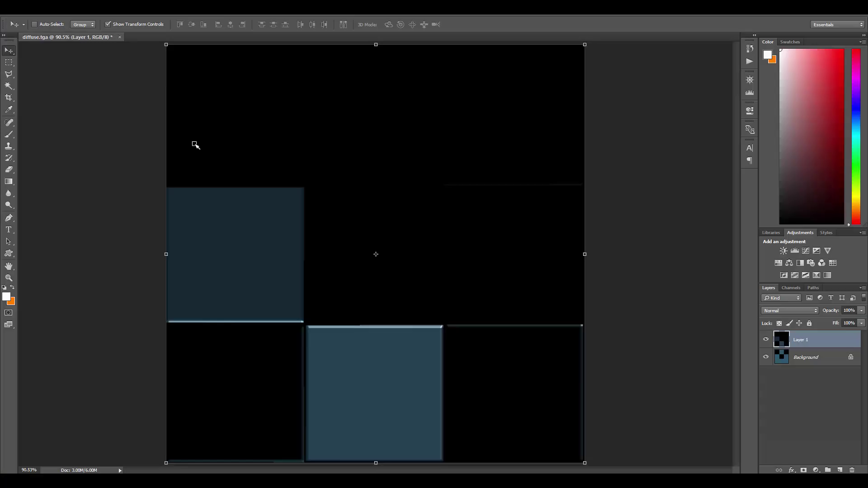
pyautogui.click(454, 189)
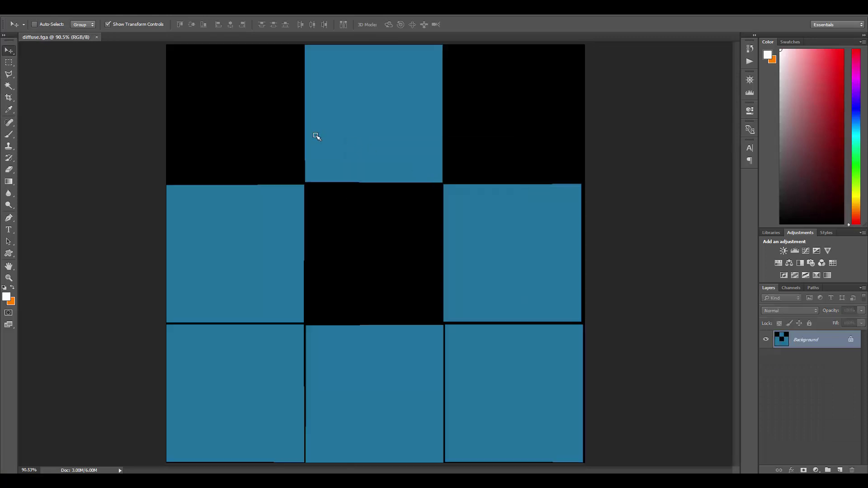
# Open shaded.tga alongside diffuse.tga in Photoshop and compare the two baked maps
pyautogui.click(220, 481)
pyautogui.doubleClick(290, 154)
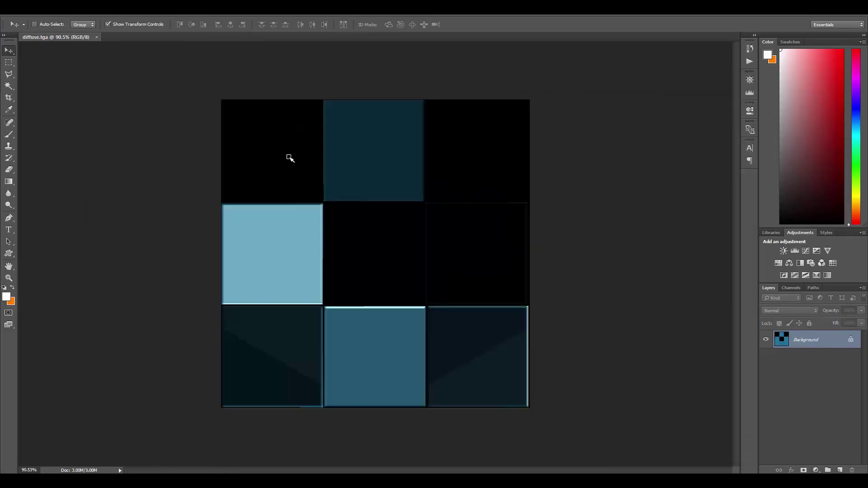
pyautogui.hotkey('ctrl', '0')
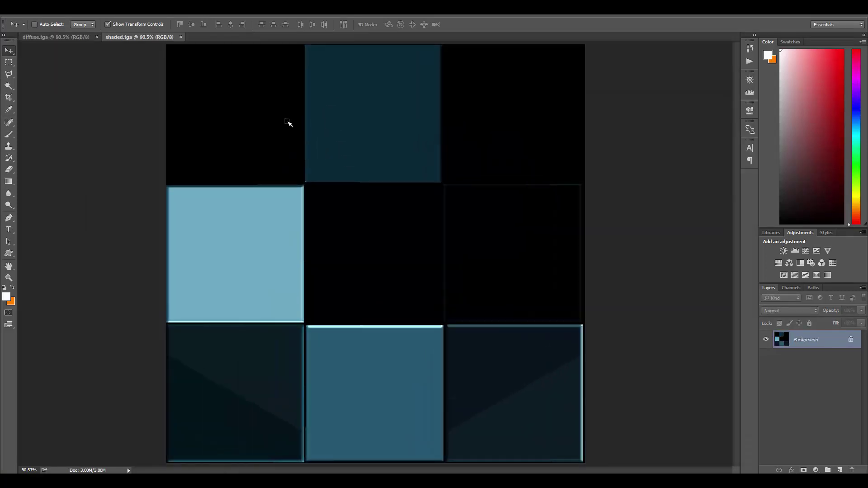
pyautogui.click(72, 37)
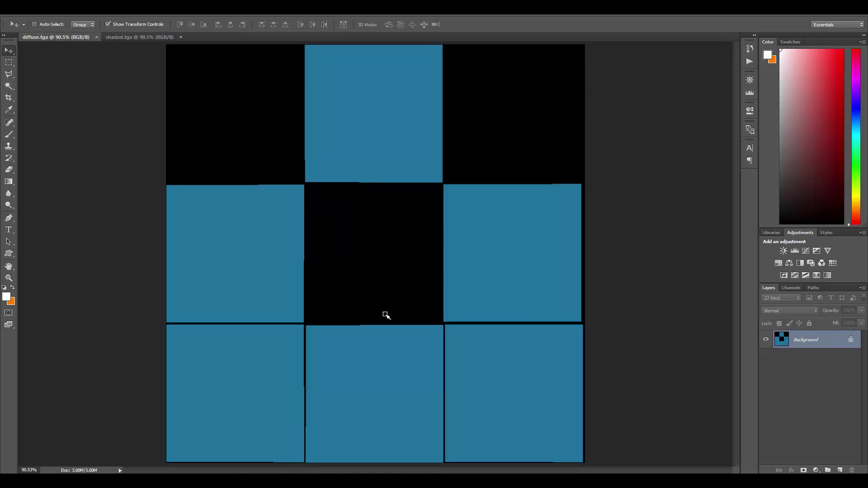
pyautogui.click(127, 35)
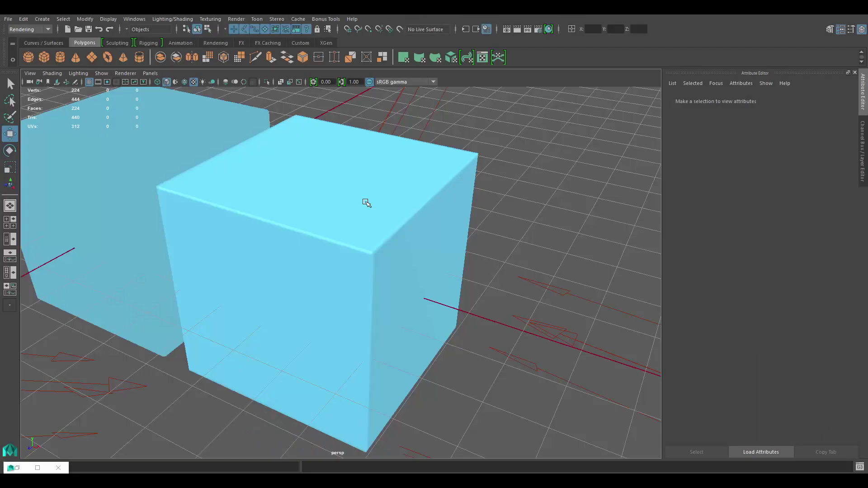
# Switch to Maya, break the ambient color connection of the low cube's lambert6 material, and inspect the cube with only its diffuse map
pyautogui.click(367, 203)
pyautogui.rightClick(727, 218)
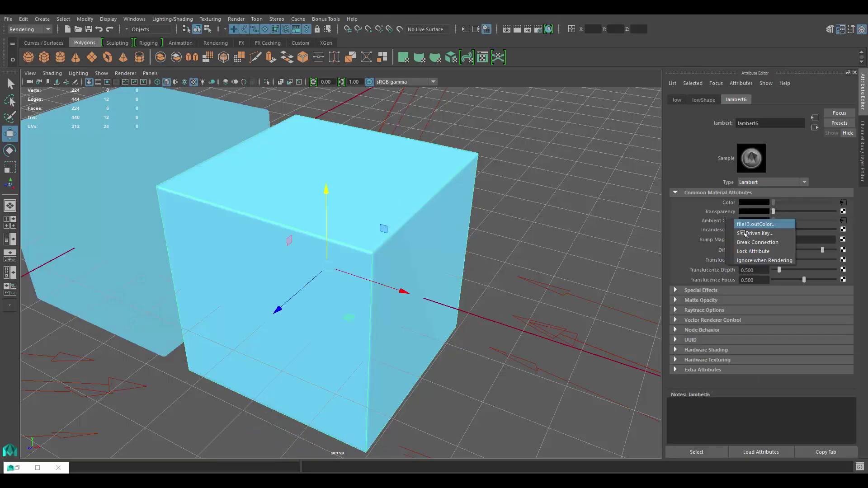
pyautogui.click(748, 240)
pyautogui.click(517, 209)
pyautogui.keyDown('alt'); pyautogui.moveTo(489, 212); pyautogui.dragTo(508, 253, button='middle'); pyautogui.keyUp('alt')
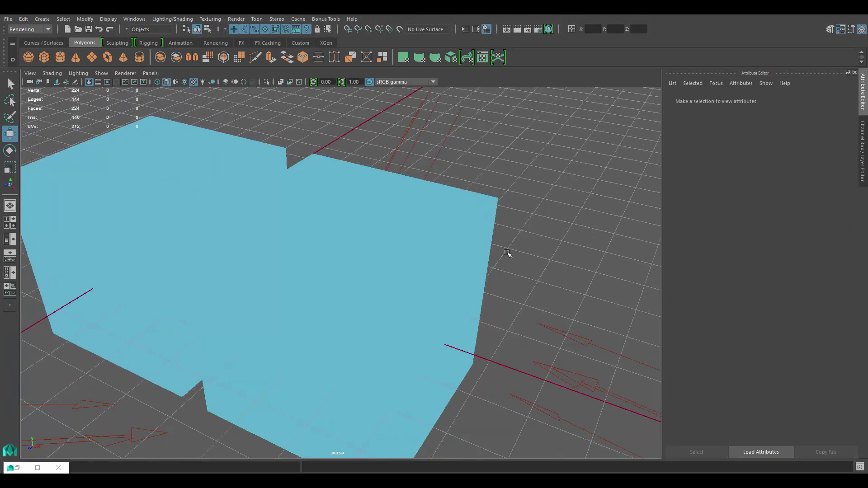
pyautogui.keyDown('alt'); pyautogui.moveTo(508, 253); pyautogui.dragTo(463, 246, button='right'); pyautogui.keyUp('alt')
pyautogui.keyDown('alt'); pyautogui.moveTo(463, 246); pyautogui.dragTo(475, 239); pyautogui.keyUp('alt')
pyautogui.keyDown('alt'); pyautogui.moveTo(476, 239); pyautogui.dragTo(511, 276, button='right'); pyautogui.keyUp('alt')
pyautogui.click(479, 246)
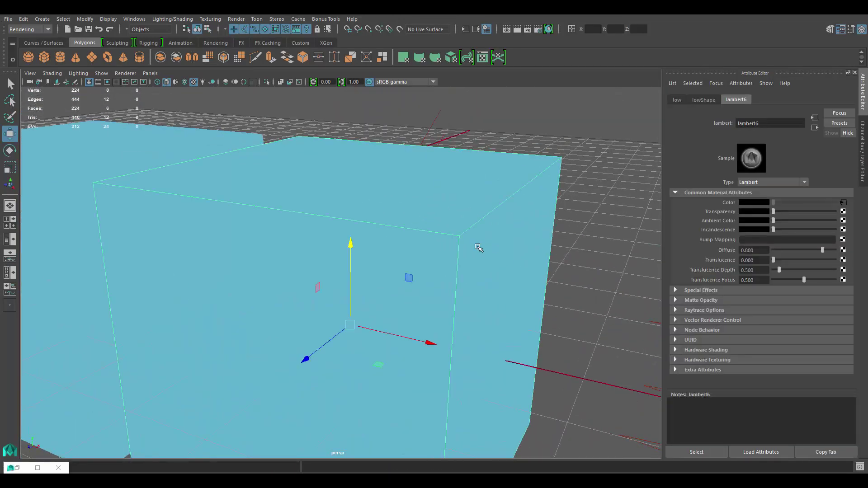
pyautogui.moveTo(479, 246)
pyautogui.keyDown('alt'); pyautogui.mouseDown()
pyautogui.moveTo(487, 269)
pyautogui.moveTo(493, 252)
pyautogui.mouseUp(); pyautogui.keyUp('alt')
pyautogui.scroll(1, 493, 252)
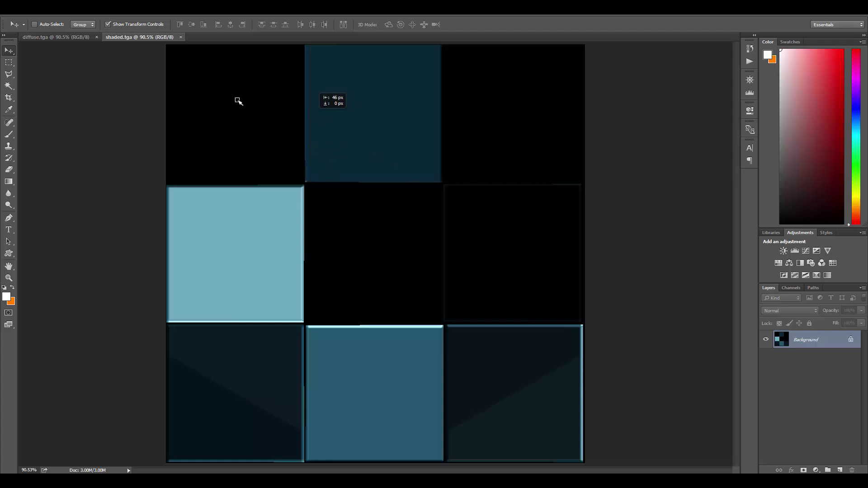
# Paste the shaded map as a new layer over diffuse.tga and set its blend mode to Lighten
pyautogui.hotkey('ctrl', 'Tab')
pyautogui.hotkey('ctrl', 'v')
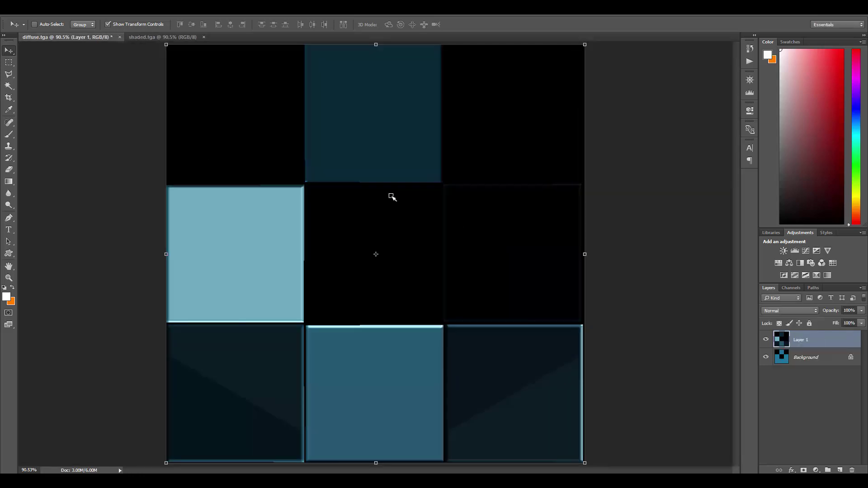
pyautogui.click(789, 310)
pyautogui.click(789, 361)
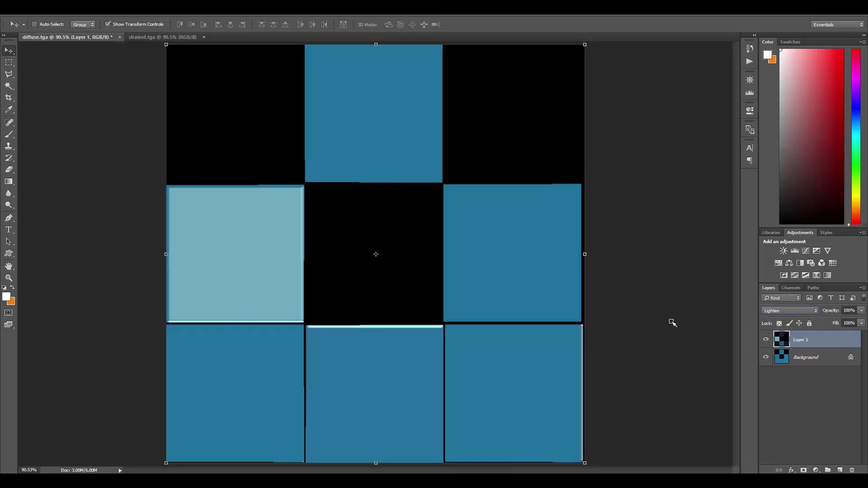
# Try Color Dodge and neighbouring blend modes on the pasted shaded layer
pyautogui.click(789, 310)
pyautogui.click(786, 362)
pyautogui.press('Down')
pyautogui.press('Down')
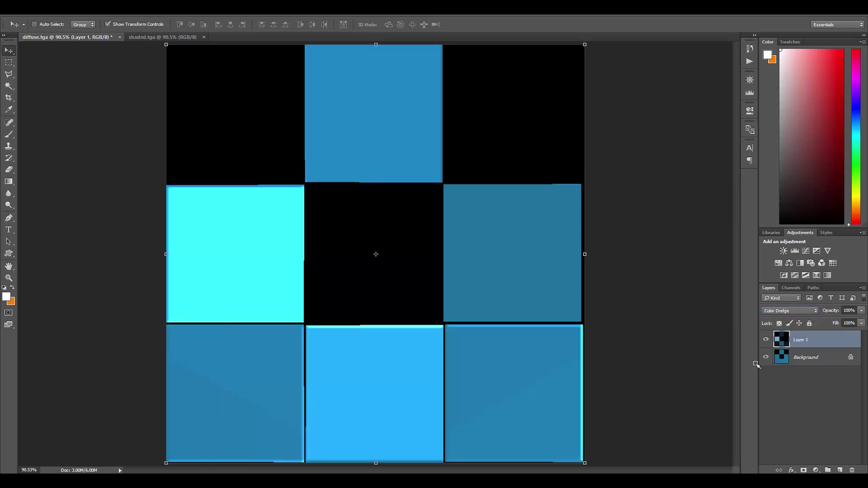
pyautogui.press('Down')
pyautogui.press('Up')
pyautogui.press('Up')
pyautogui.press('Up')
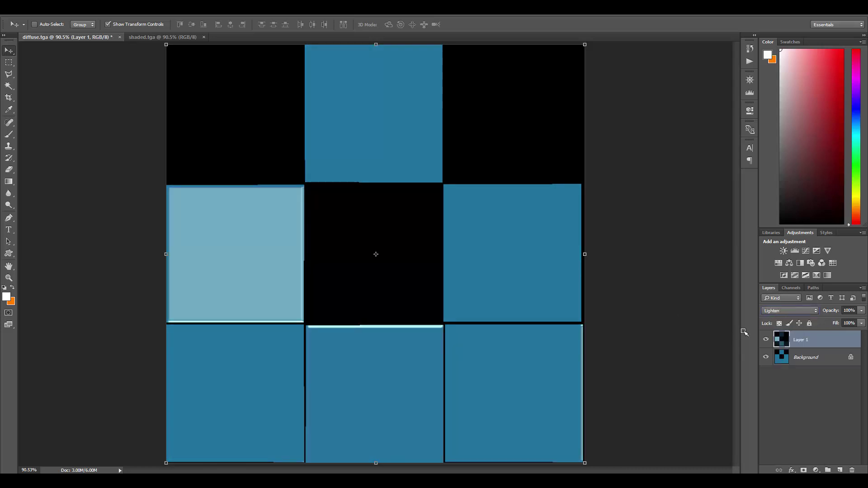
pyautogui.press('Down')
pyautogui.press('Up')
# Set the shaded layer's blend mode to Screen and compare it with the adjacent modes
pyautogui.click(793, 310)
pyautogui.click(775, 370)
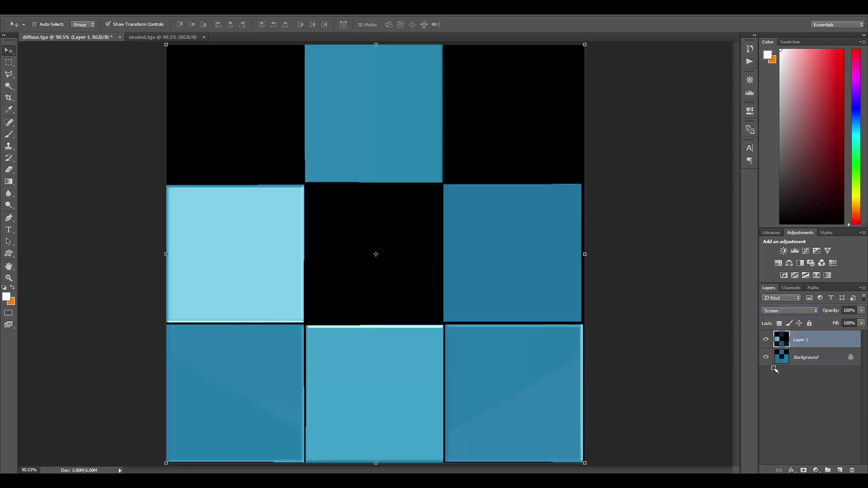
pyautogui.hotkey('shift', '-')
pyautogui.hotkey('shift', '+')
pyautogui.hotkey('shift', '-')
pyautogui.hotkey('shift', '+')
pyautogui.press('Down')
pyautogui.press('Up')
pyautogui.press('Down')
# Merge the shaded layer with the Background and save the result over diffuse.tga
pyautogui.rightClick(815, 356)
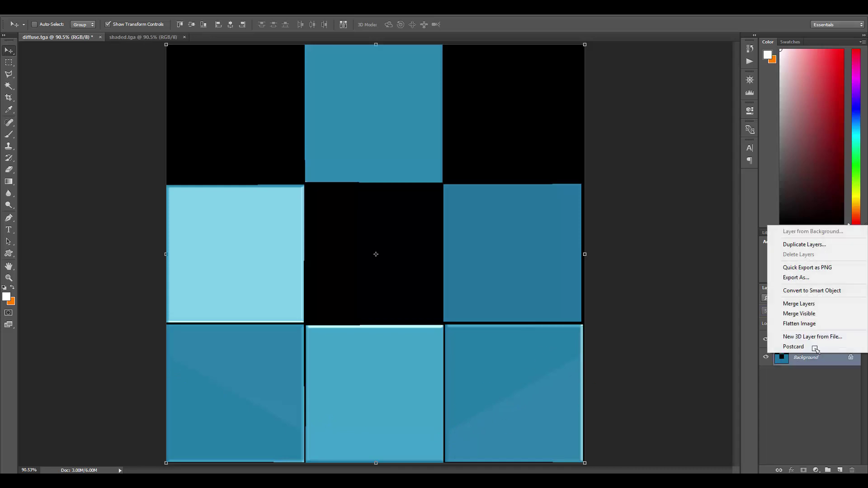
pyautogui.click(817, 304)
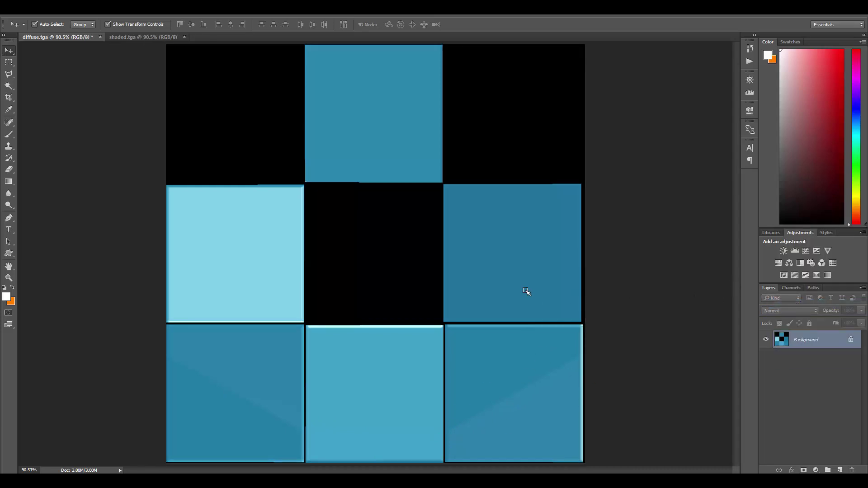
pyautogui.hotkey('ctrl', 's')
# Switch to Maya, reload the diffuse.tga image in the low cube's color texture, and show the Channel Box instead of the Attribute Editor
pyautogui.click(303, 442)
pyautogui.click(843, 202)
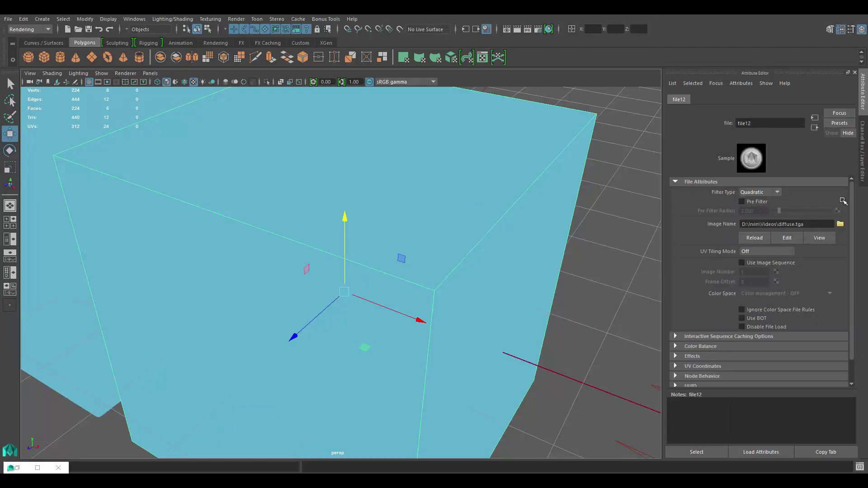
pyautogui.click(746, 238)
pyautogui.scroll(-3, 579, 230)
pyautogui.click(582, 204)
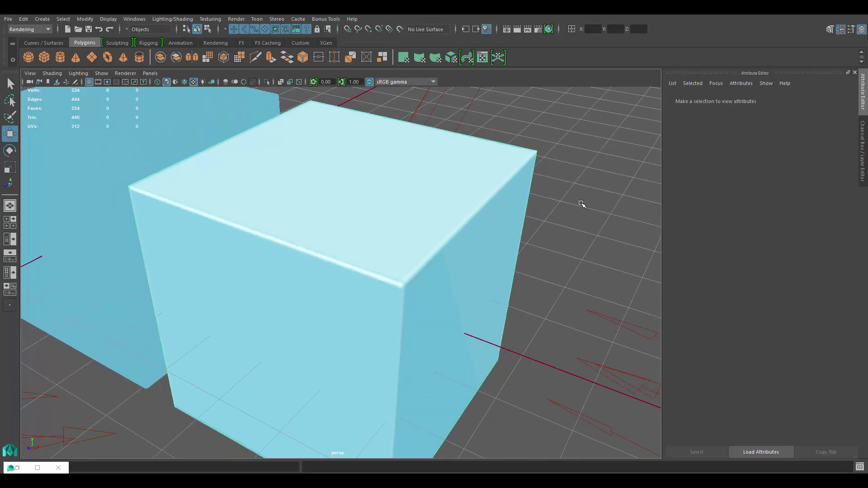
pyautogui.scroll(-3, 501, 235)
pyautogui.keyDown('alt'); pyautogui.moveTo(464, 229); pyautogui.dragTo(382, 232); pyautogui.keyUp('alt')
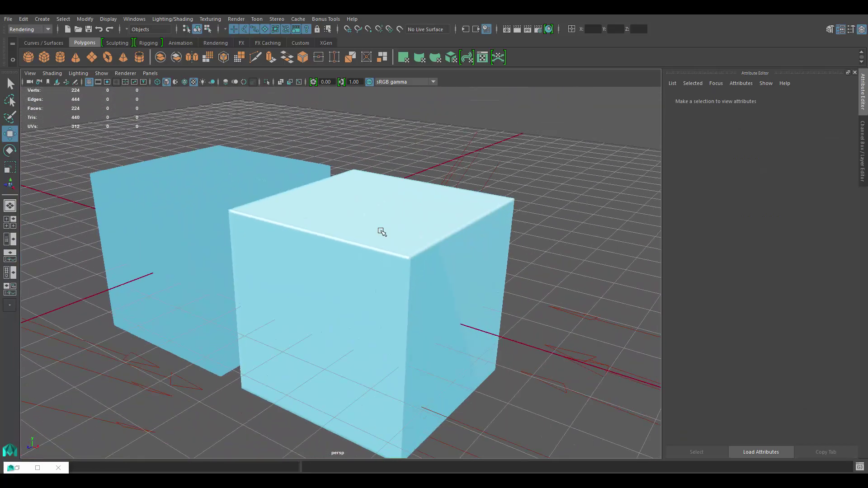
pyautogui.hotkey('ctrl', 'a')
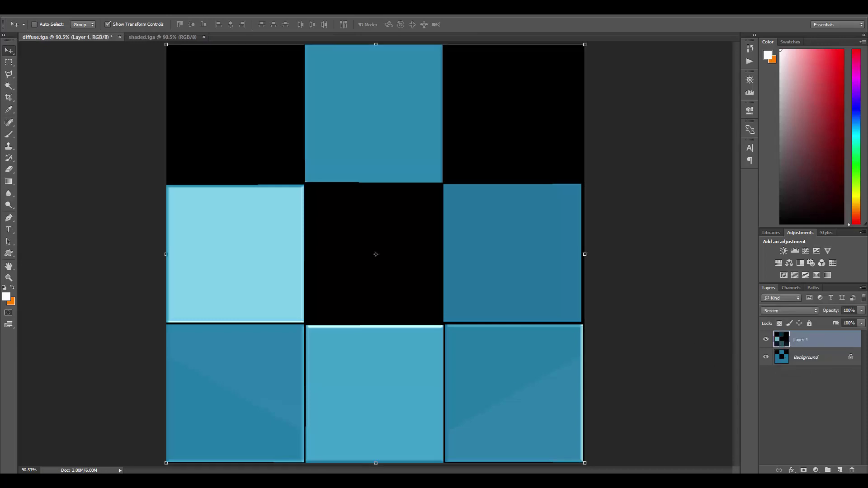
# Return to Maya and view both cubes shaded without textures, lit by all scene lights
pyautogui.moveTo(256, 480)
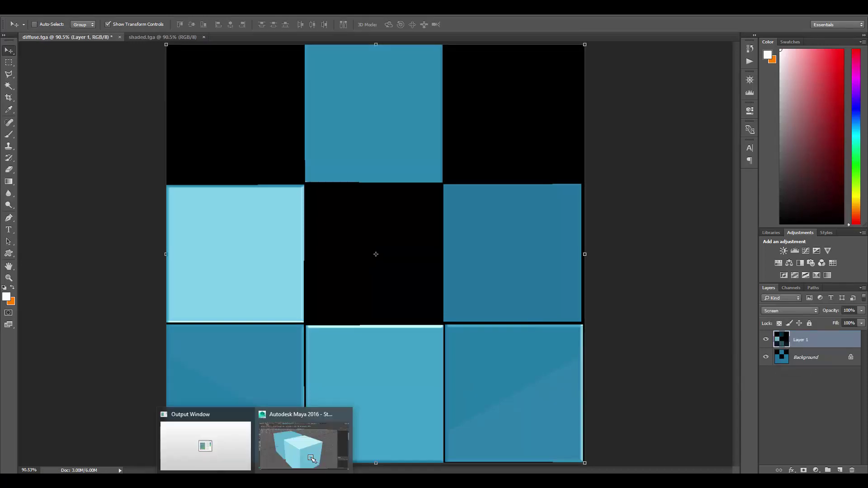
pyautogui.click(317, 445)
pyautogui.keyDown('alt'); pyautogui.moveTo(497, 283); pyautogui.dragTo(357, 254); pyautogui.keyUp('alt')
pyautogui.press('5')
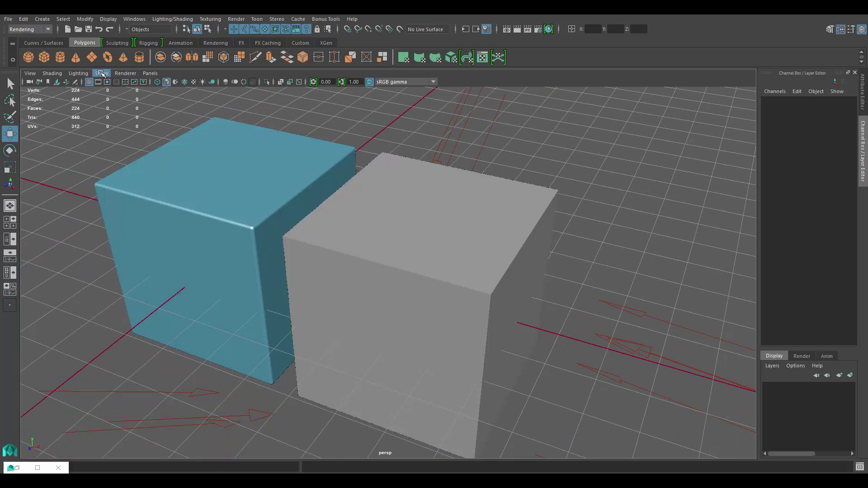
pyautogui.click(80, 72)
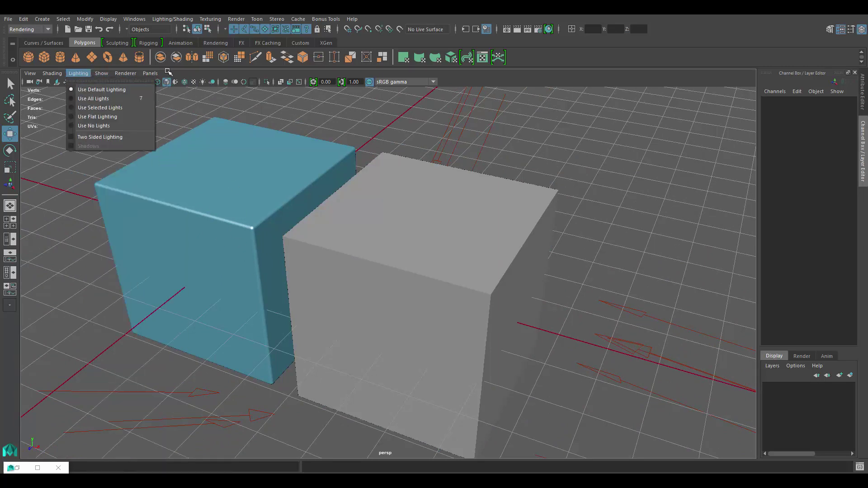
pyautogui.click(410, 135)
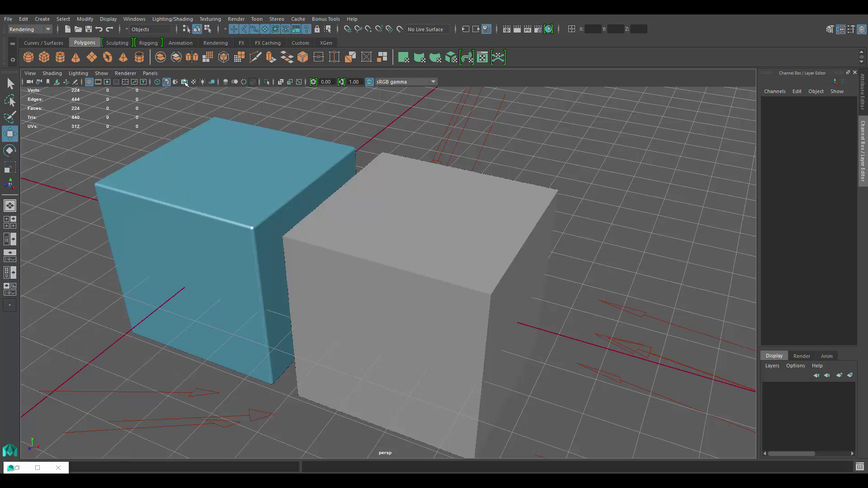
pyautogui.click(203, 82)
pyautogui.moveTo(255, 216)
pyautogui.keyDown('alt'); pyautogui.mouseDown()
pyautogui.moveTo(334, 228)
pyautogui.moveTo(271, 180)
pyautogui.mouseUp(); pyautogui.keyUp('alt')
pyautogui.moveTo(303, 244)
pyautogui.keyDown('alt'); pyautogui.mouseDown()
pyautogui.moveTo(301, 222)
pyautogui.moveTo(291, 241)
pyautogui.mouseUp(); pyautogui.keyUp('alt')
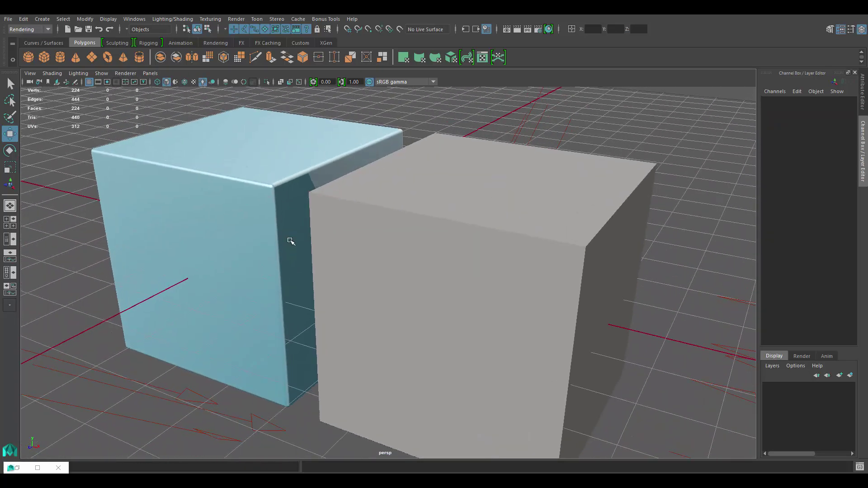
# Display the textures again and compare the cubes under default lighting and under all scene lights
pyautogui.press('6')
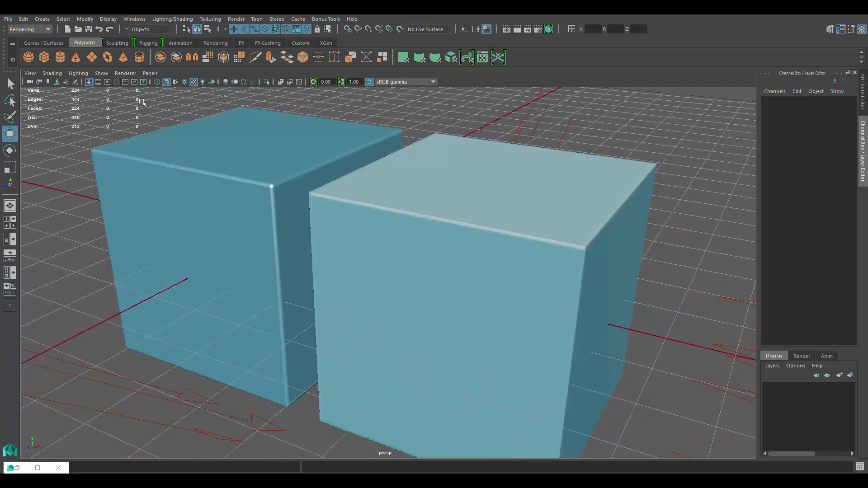
pyautogui.keyDown('alt'); pyautogui.moveTo(425, 252); pyautogui.dragTo(455, 250); pyautogui.keyUp('alt')
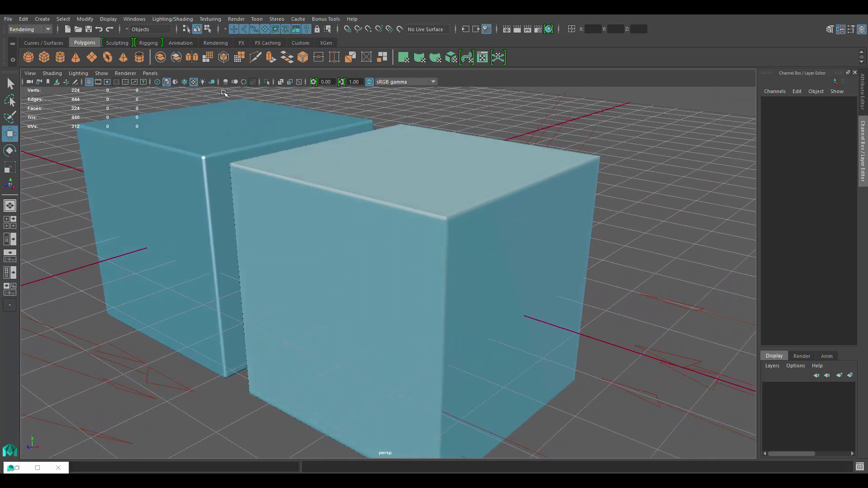
pyautogui.click(203, 83)
pyautogui.moveTo(301, 176)
pyautogui.keyDown('alt'); pyautogui.mouseDown()
pyautogui.moveTo(321, 194)
pyautogui.moveTo(364, 181)
pyautogui.moveTo(287, 188)
pyautogui.moveTo(319, 189)
pyautogui.moveTo(310, 194)
pyautogui.mouseUp(); pyautogui.keyUp('alt')
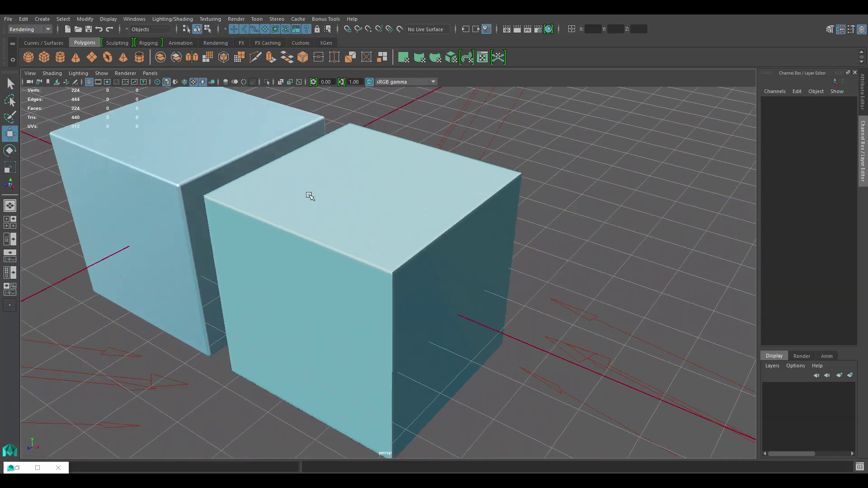
# Set the viewport back to flat lighting and examine the low cube's combined diffuse and shaded texture from several angles
pyautogui.click(52, 73)
pyautogui.click(109, 117)
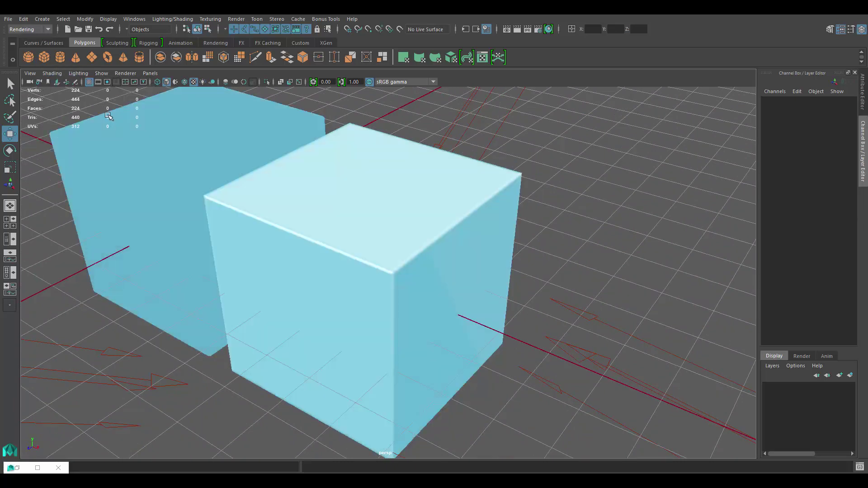
pyautogui.keyDown('alt'); pyautogui.moveTo(375, 259); pyautogui.dragTo(425, 259); pyautogui.keyUp('alt')
pyautogui.keyDown('alt'); pyautogui.moveTo(358, 251); pyautogui.dragTo(458, 270, button='right'); pyautogui.keyUp('alt')
pyautogui.keyDown('alt'); pyautogui.moveTo(457, 269); pyautogui.dragTo(378, 243); pyautogui.keyUp('alt')
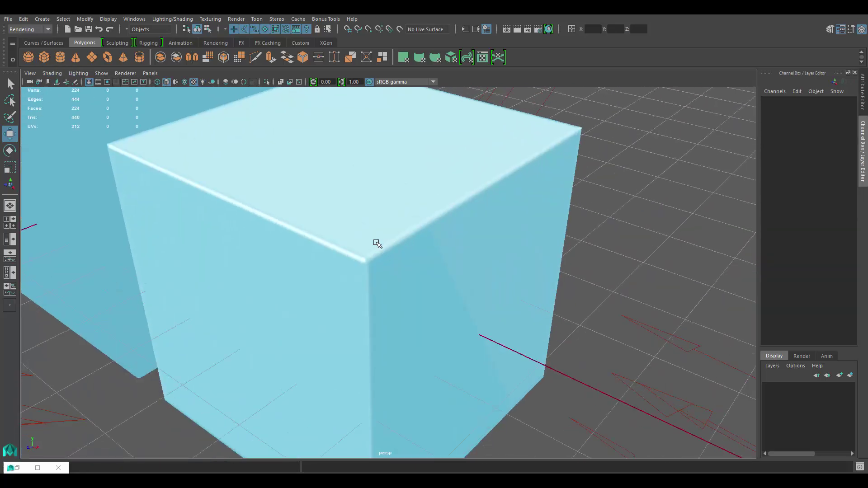
pyautogui.keyDown('alt'); pyautogui.moveTo(378, 242); pyautogui.dragTo(378, 295, button='middle'); pyautogui.keyUp('alt')
pyautogui.keyDown('alt'); pyautogui.moveTo(378, 295); pyautogui.dragTo(293, 241, button='right'); pyautogui.keyUp('alt')
pyautogui.keyDown('alt'); pyautogui.moveTo(293, 240); pyautogui.dragTo(387, 271); pyautogui.keyUp('alt')
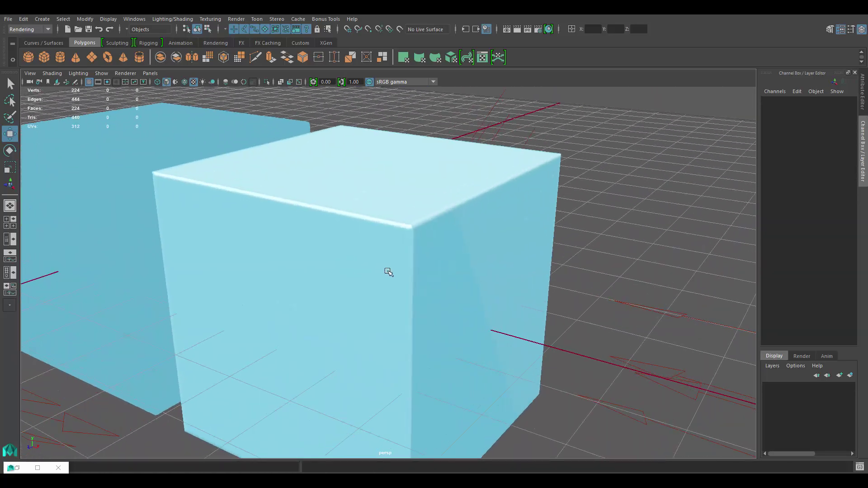
pyautogui.keyDown('alt'); pyautogui.moveTo(388, 272); pyautogui.dragTo(395, 270, button='right'); pyautogui.keyUp('alt')
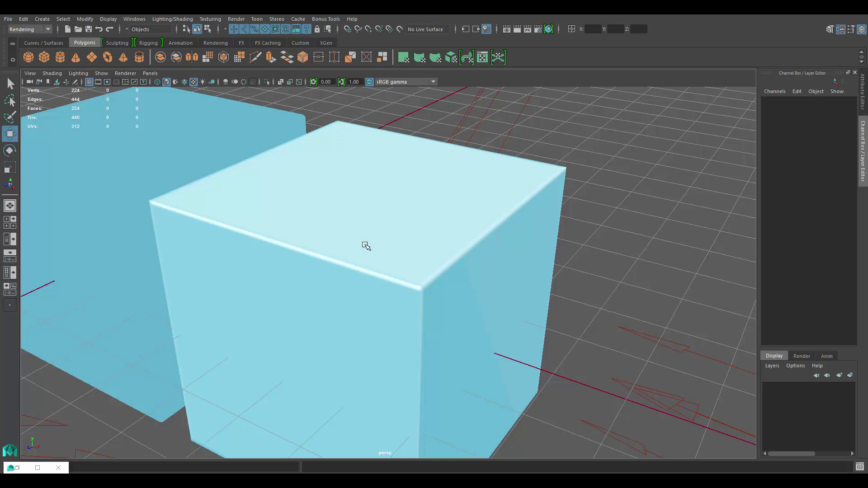
pyautogui.keyDown('alt'); pyautogui.moveTo(369, 245); pyautogui.dragTo(485, 231); pyautogui.keyUp('alt')
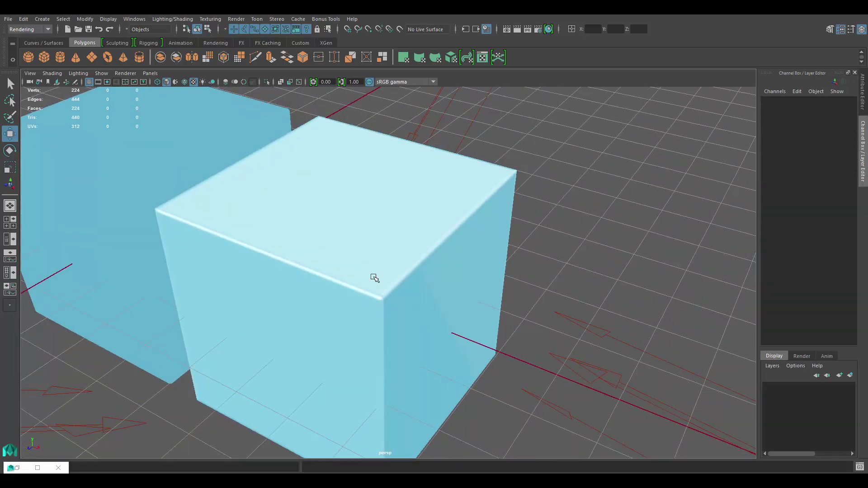
pyautogui.keyDown('alt'); pyautogui.moveTo(383, 263); pyautogui.dragTo(437, 246); pyautogui.keyUp('alt')
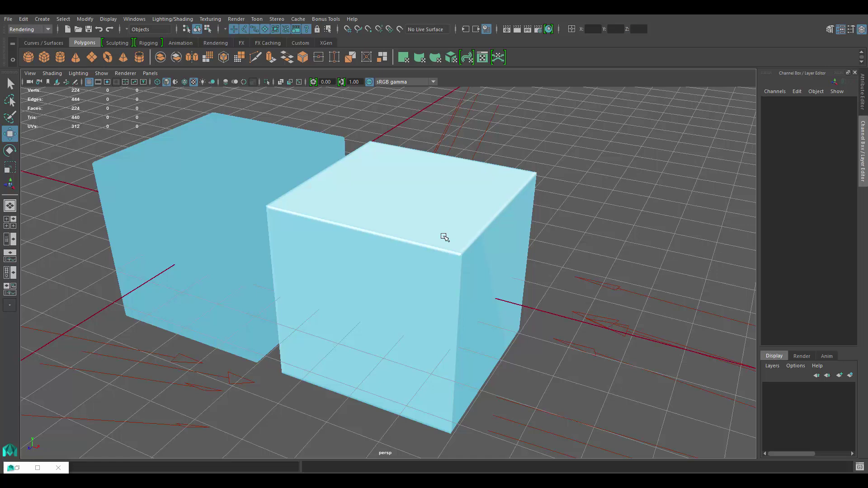
pyautogui.keyDown('alt'); pyautogui.moveTo(508, 221); pyautogui.dragTo(487, 217); pyautogui.keyUp('alt')
pyautogui.keyDown('alt'); pyautogui.moveTo(429, 222); pyautogui.dragTo(457, 265); pyautogui.keyUp('alt')
pyautogui.keyDown('alt'); pyautogui.moveTo(403, 265); pyautogui.dragTo(370, 257); pyautogui.keyUp('alt')
pyautogui.keyDown('alt'); pyautogui.moveTo(370, 258); pyautogui.dragTo(422, 267, button='right'); pyautogui.keyUp('alt')
pyautogui.keyDown('alt'); pyautogui.moveTo(423, 268); pyautogui.dragTo(401, 269); pyautogui.keyUp('alt')
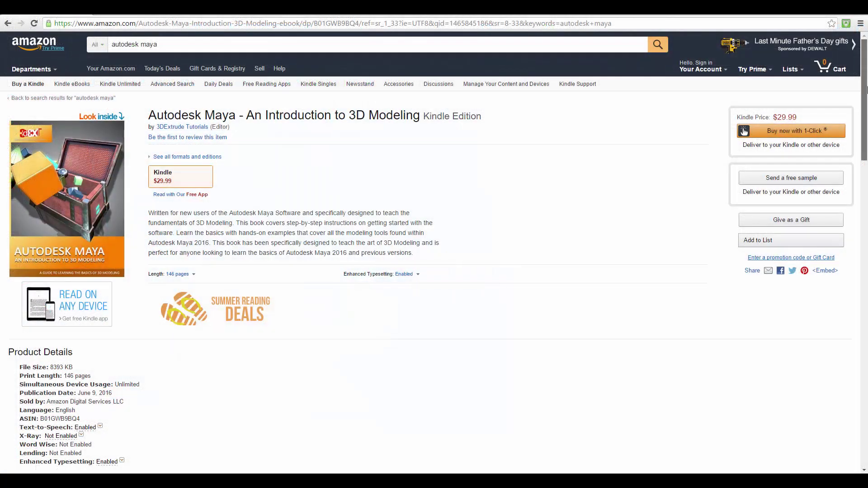
# Open the Look Inside preview of the Autodesk Maya Kindle book on Amazon and browse its cover, table of contents and introduction
pyautogui.moveTo(867, 90)
pyautogui.mouseDown()
pyautogui.moveTo(866, 192)
pyautogui.moveTo(867, 90)
pyautogui.mouseUp()
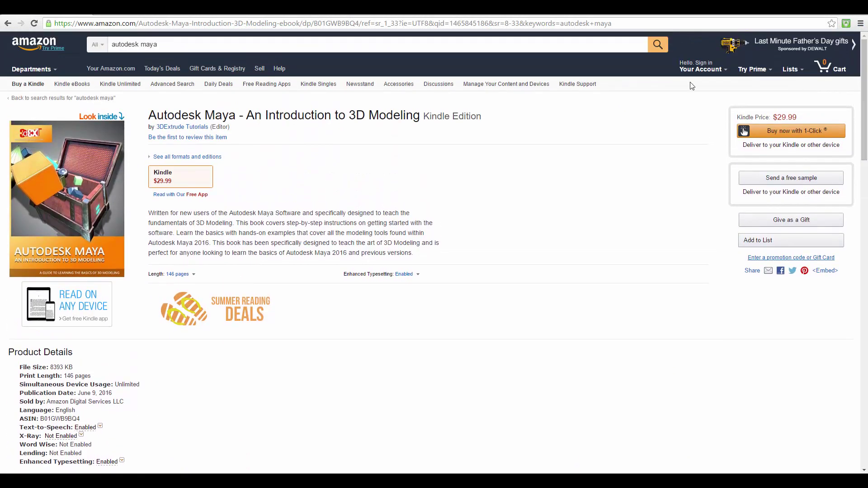
pyautogui.click(98, 183)
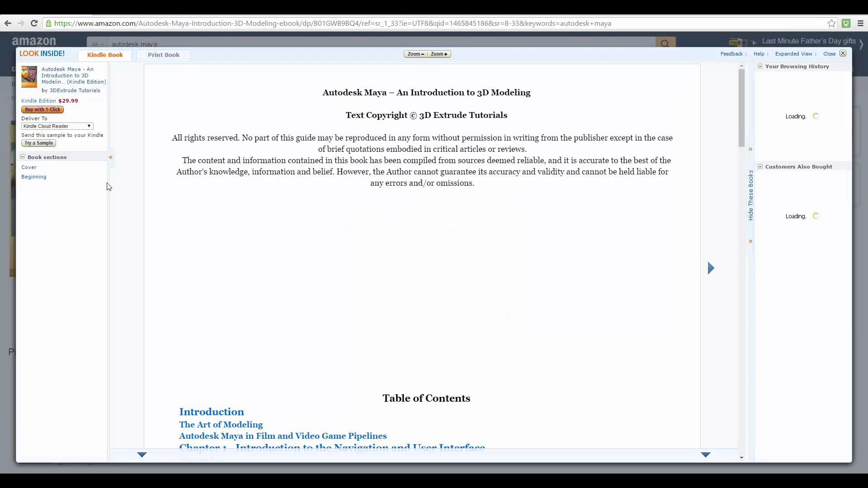
pyautogui.scroll(-15, 472, 199)
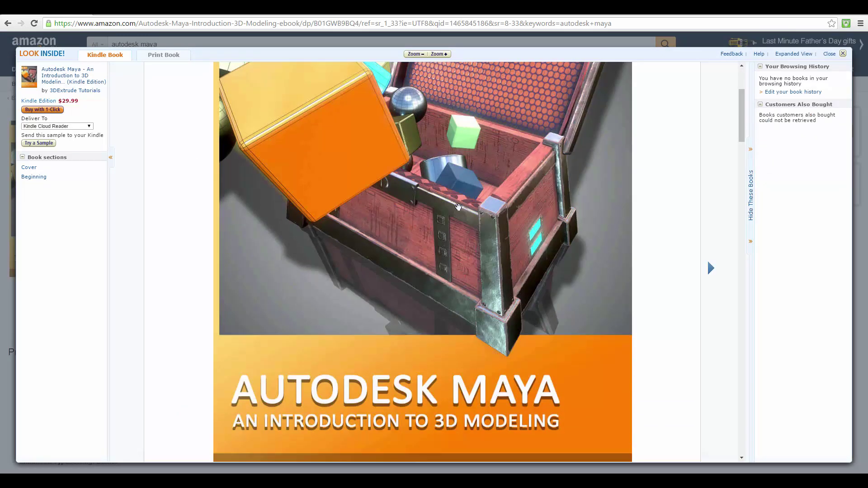
pyautogui.scroll(3, 441, 214)
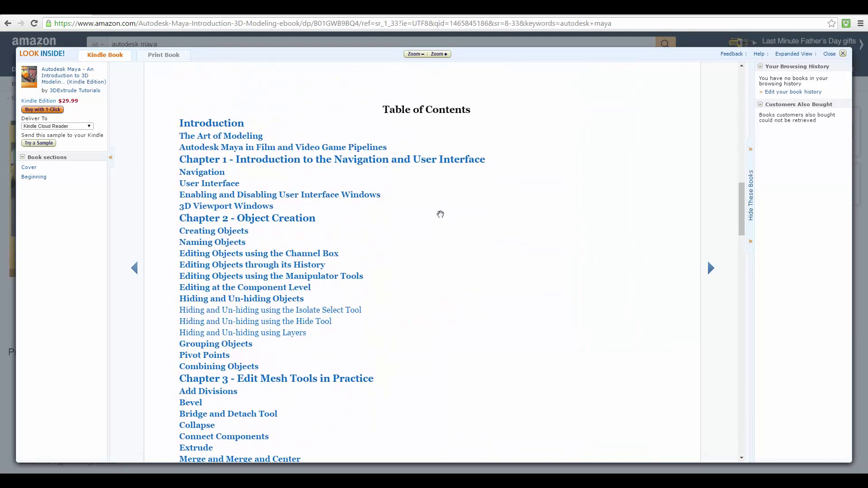
pyautogui.scroll(-1, 441, 213)
pyautogui.moveTo(739, 196); pyautogui.dragTo(751, 407)
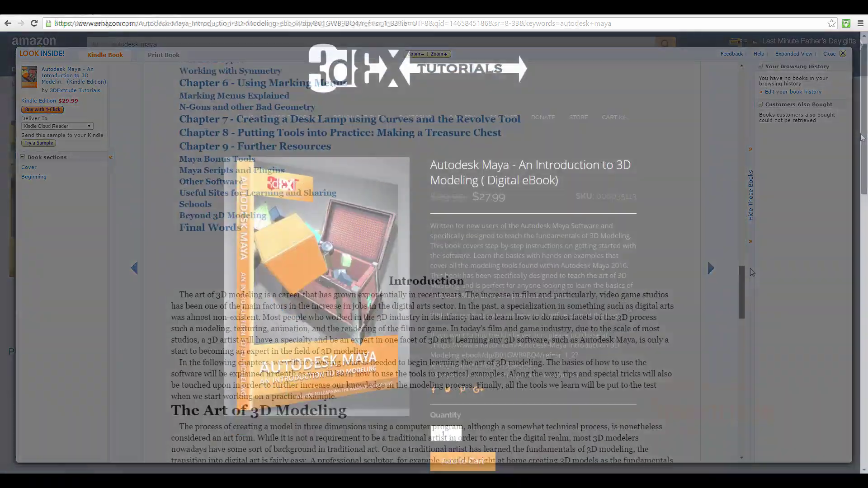